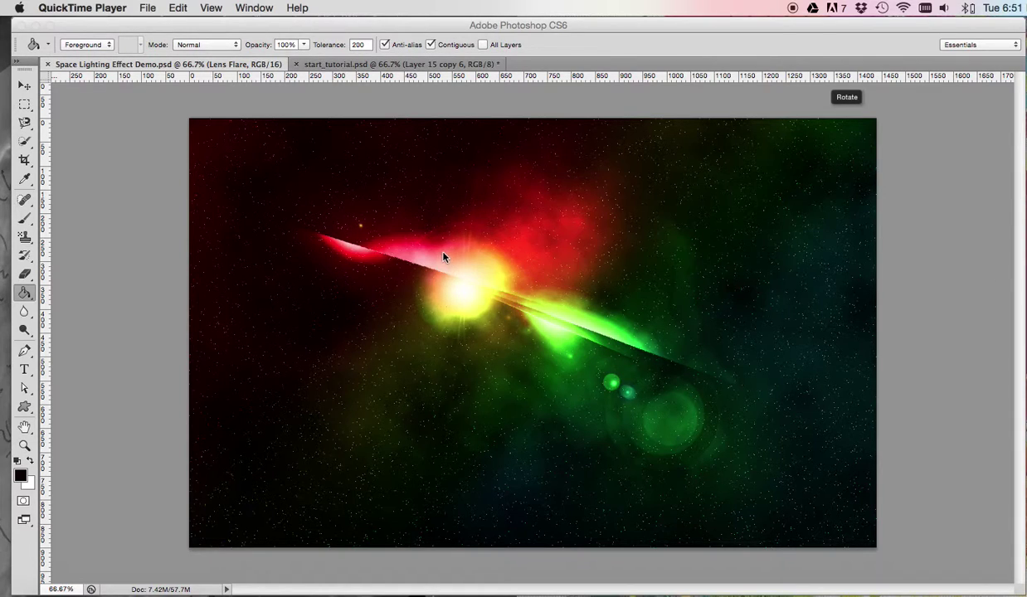
# Start a new Photoshop document and name it Light 1
pyautogui.click(150, 8)
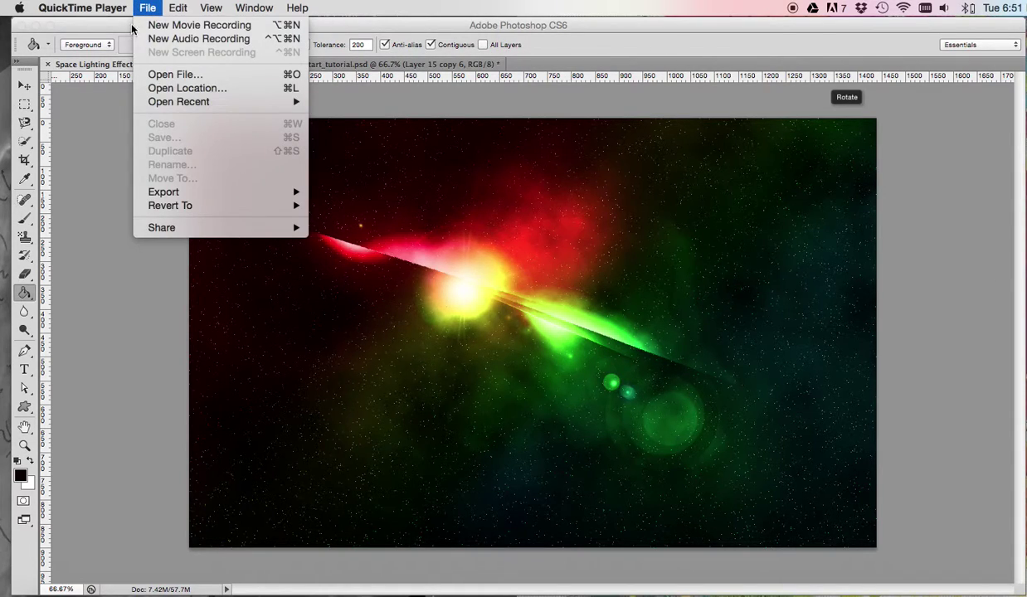
pyautogui.click(113, 85)
pyautogui.click(114, 7)
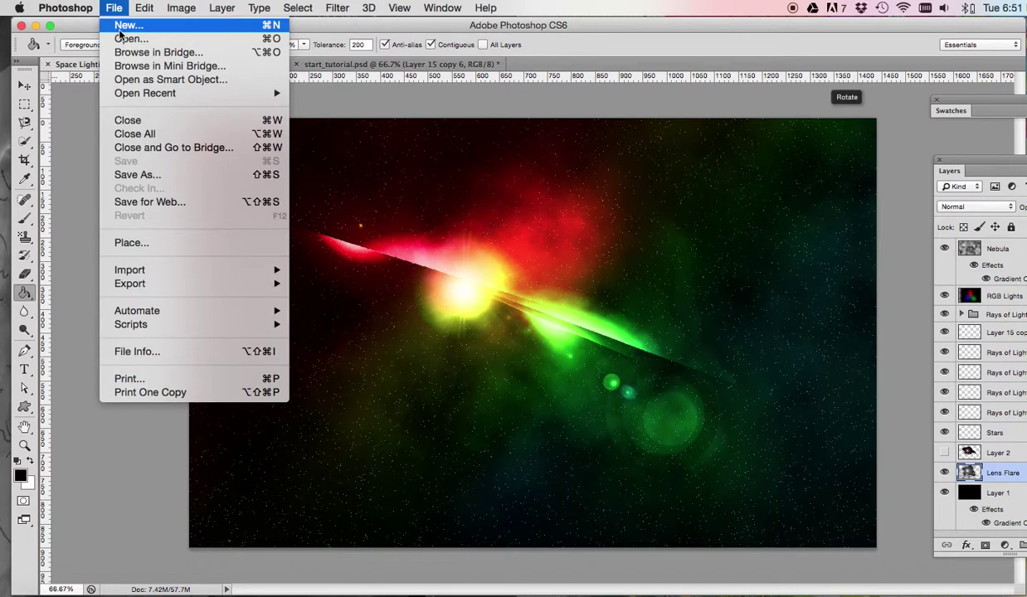
pyautogui.click(120, 27)
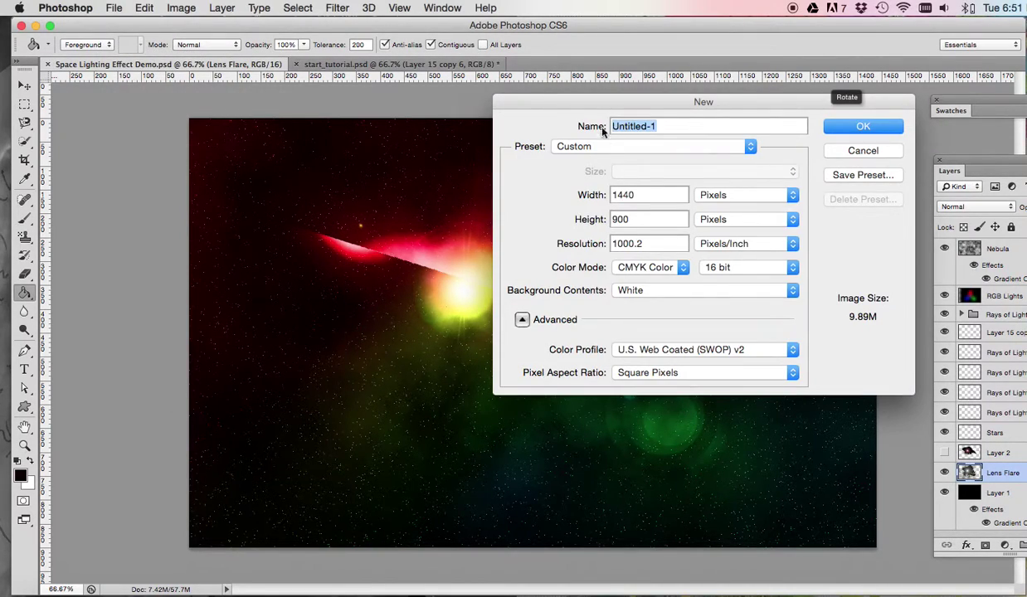
pyautogui.moveTo(600, 104); pyautogui.dragTo(372, 159)
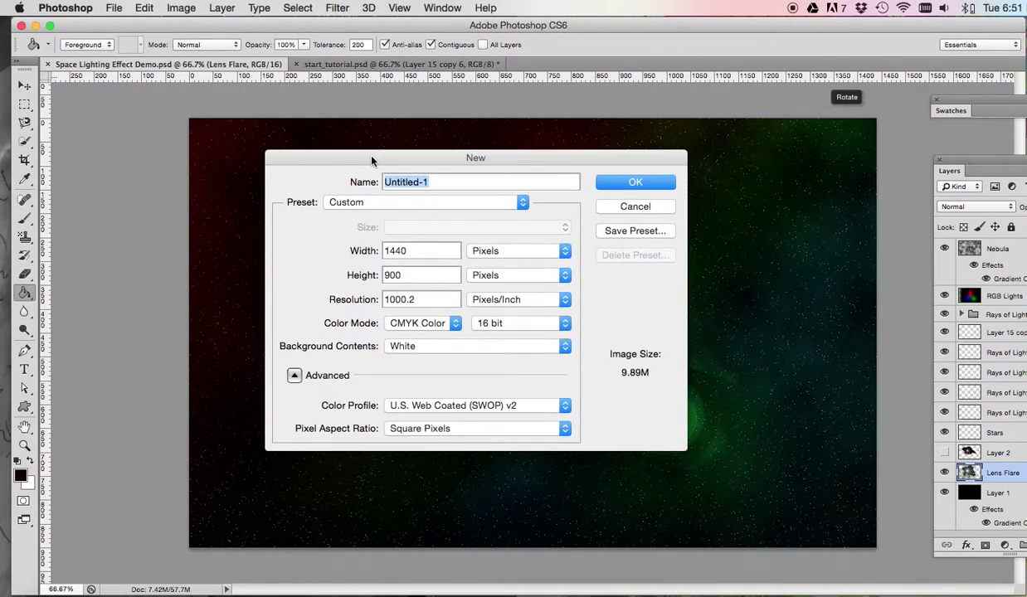
pyautogui.write('Light 1')
# Set RGB Color, 16 bit and a white background, then create the 1440×900 document
pyautogui.click(386, 323)
pyautogui.click(410, 312)
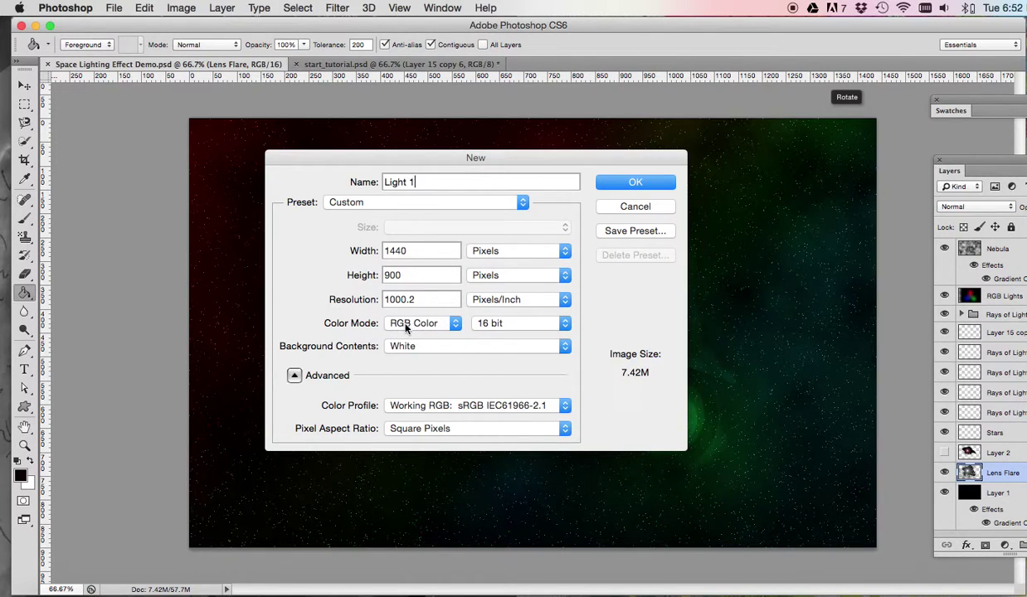
pyautogui.click(513, 330)
pyautogui.click(513, 325)
pyautogui.click(434, 352)
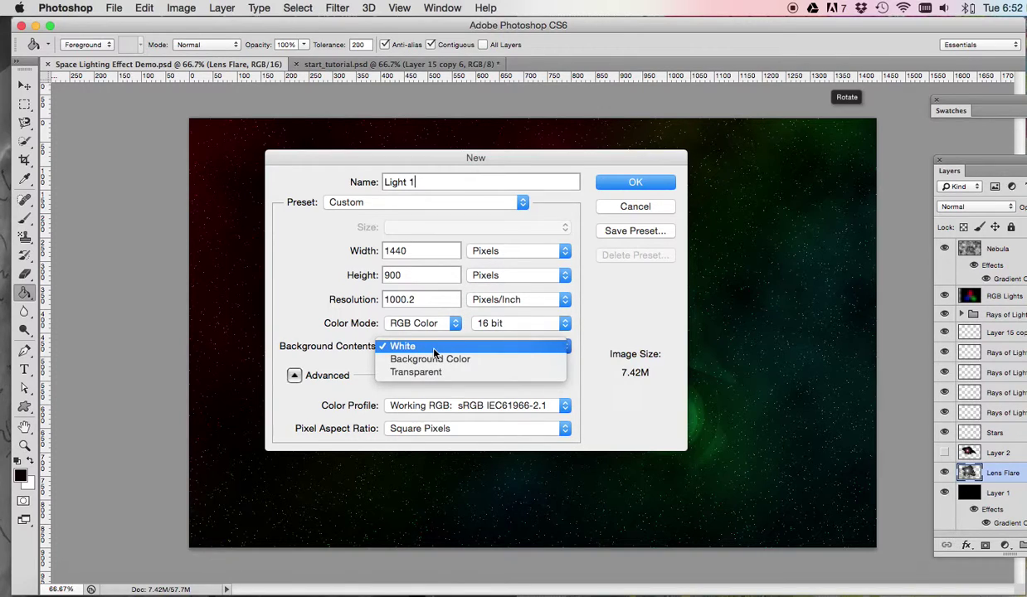
pyautogui.click(433, 351)
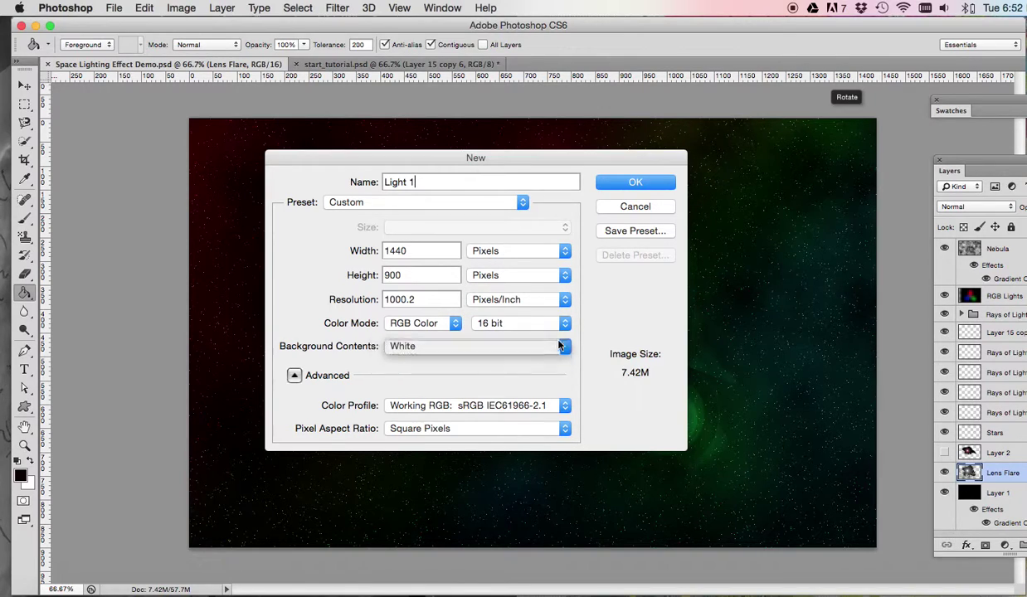
pyautogui.click(631, 184)
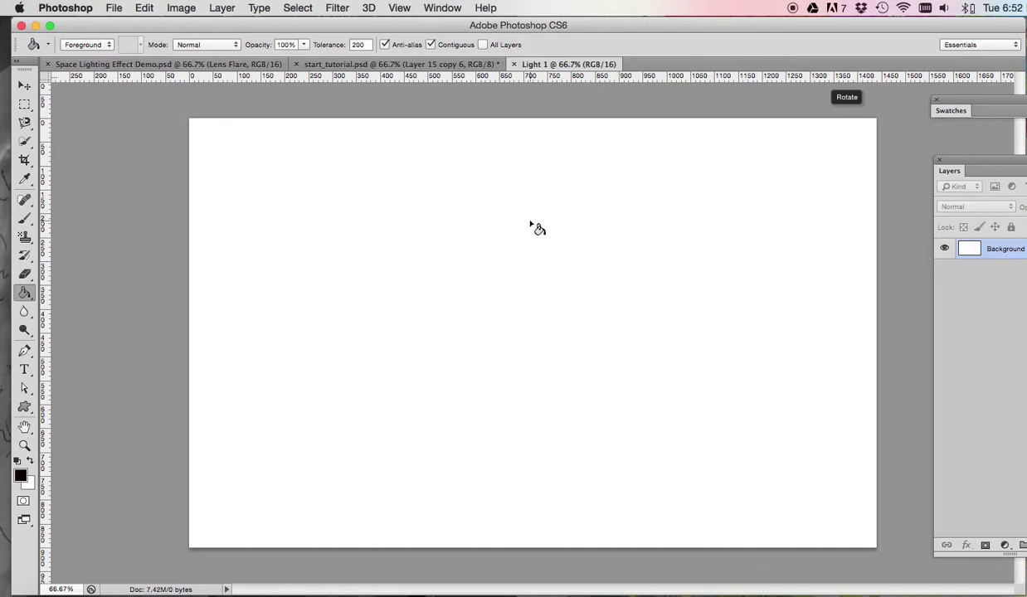
# Float the Layers panel, add Layer 1, and Paint Bucket fill it with black
pyautogui.moveTo(944, 155); pyautogui.dragTo(898, 142)
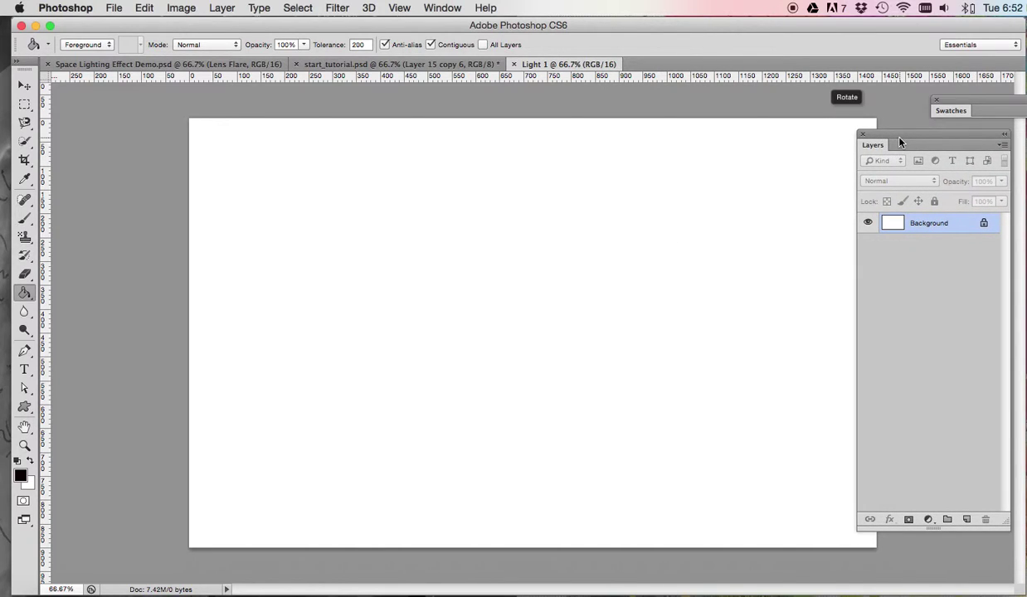
pyautogui.click(967, 520)
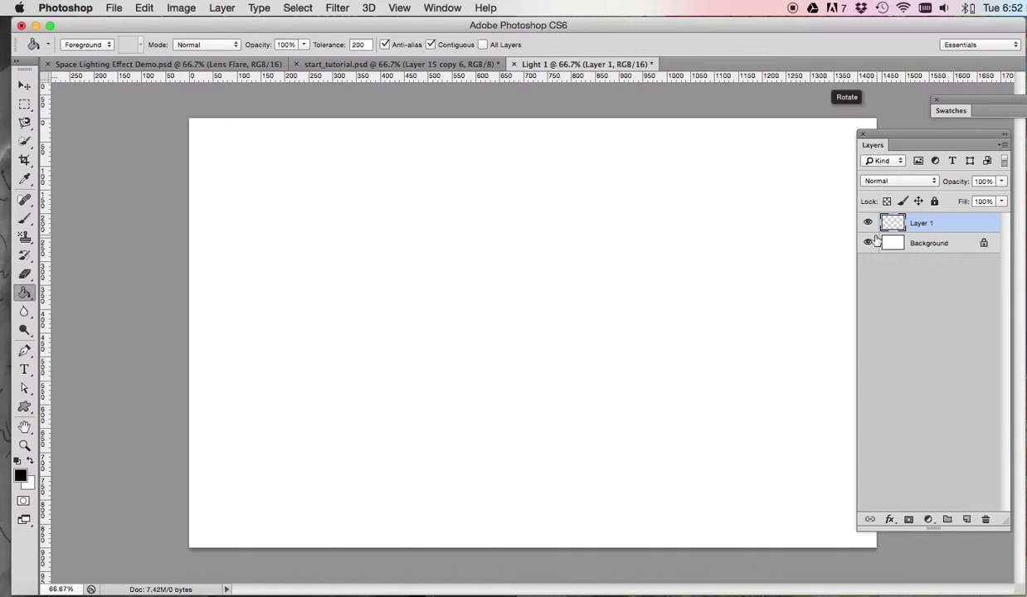
pyautogui.click(27, 292)
pyautogui.click(385, 363)
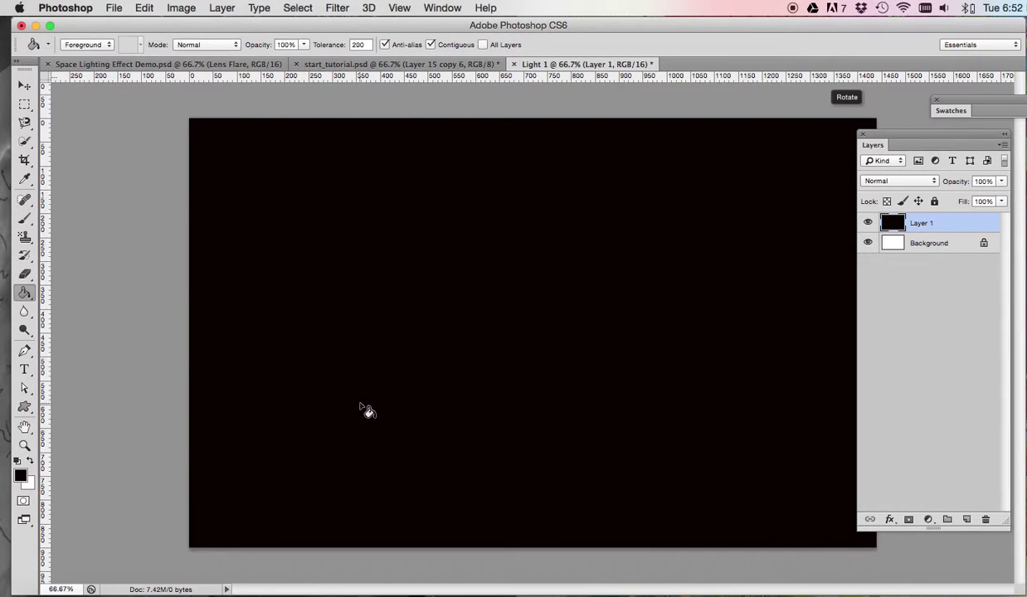
pyautogui.click(221, 9)
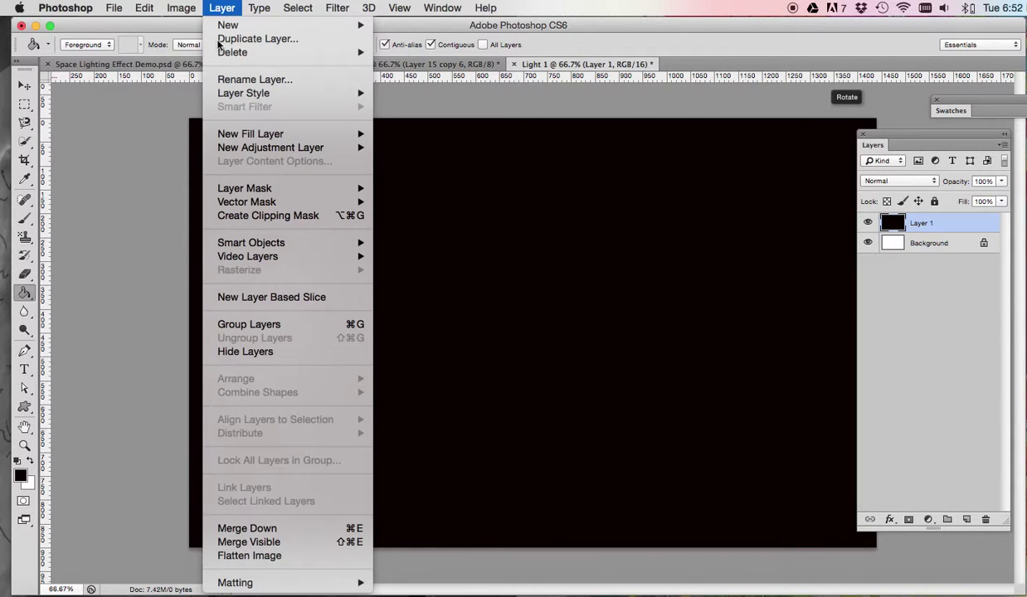
# Bring up the Layer Style dialog for Layer 1's Gradient Overlay
pyautogui.moveTo(219, 98)
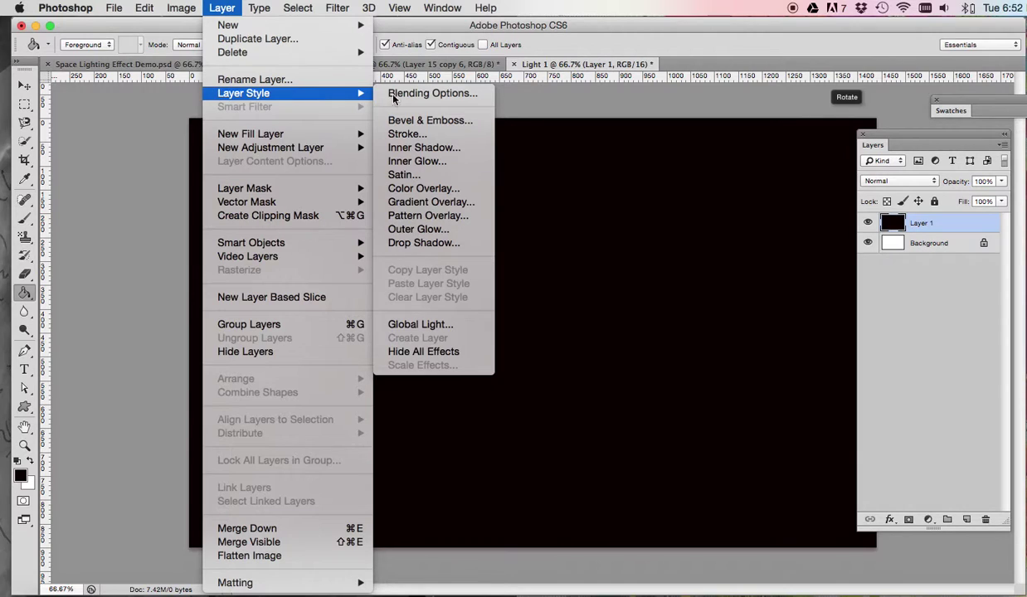
pyautogui.click(442, 207)
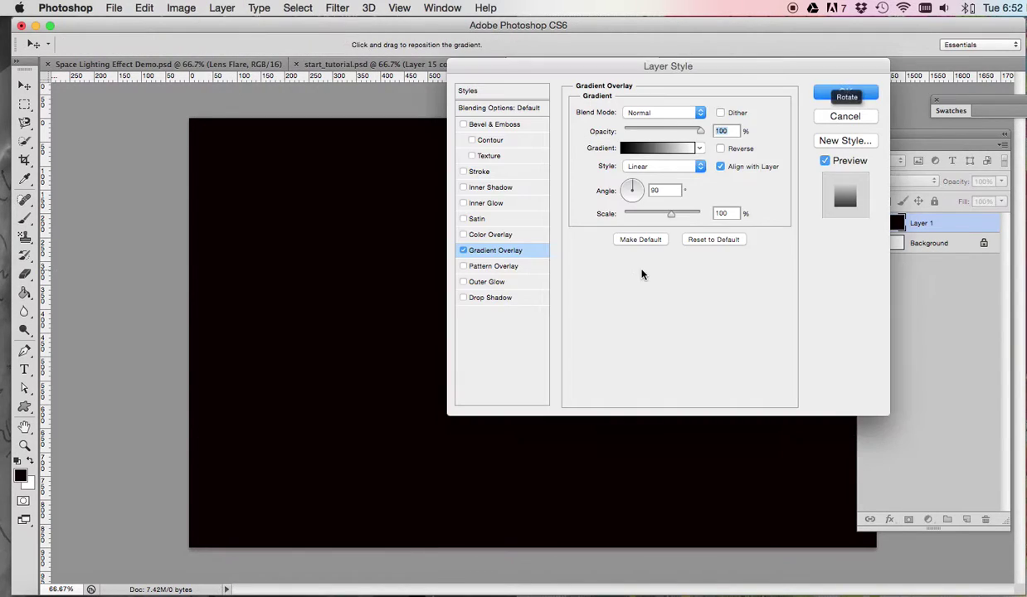
pyautogui.moveTo(607, 97); pyautogui.dragTo(446, 142)
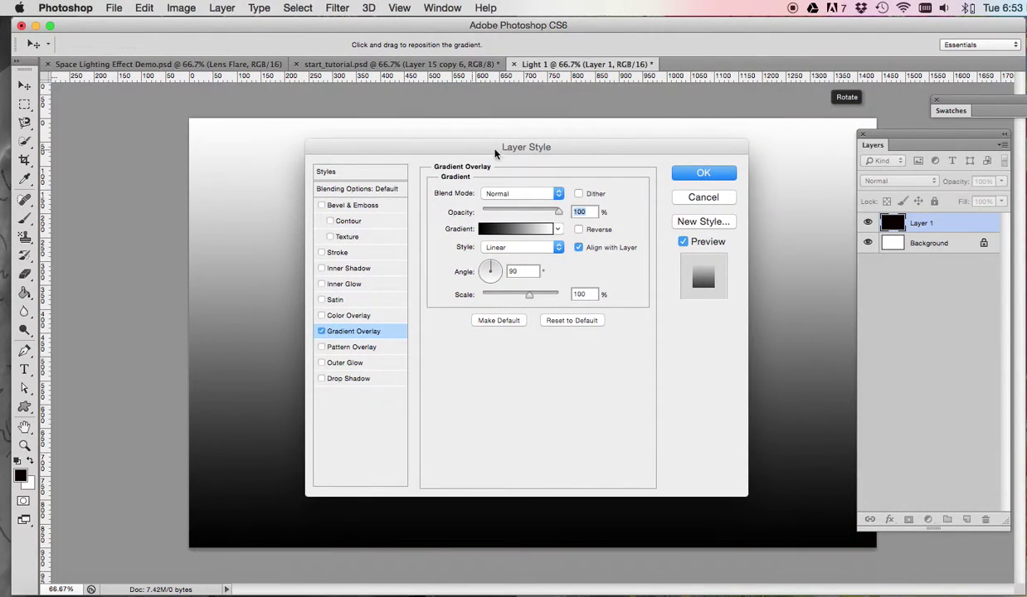
pyautogui.click(663, 194)
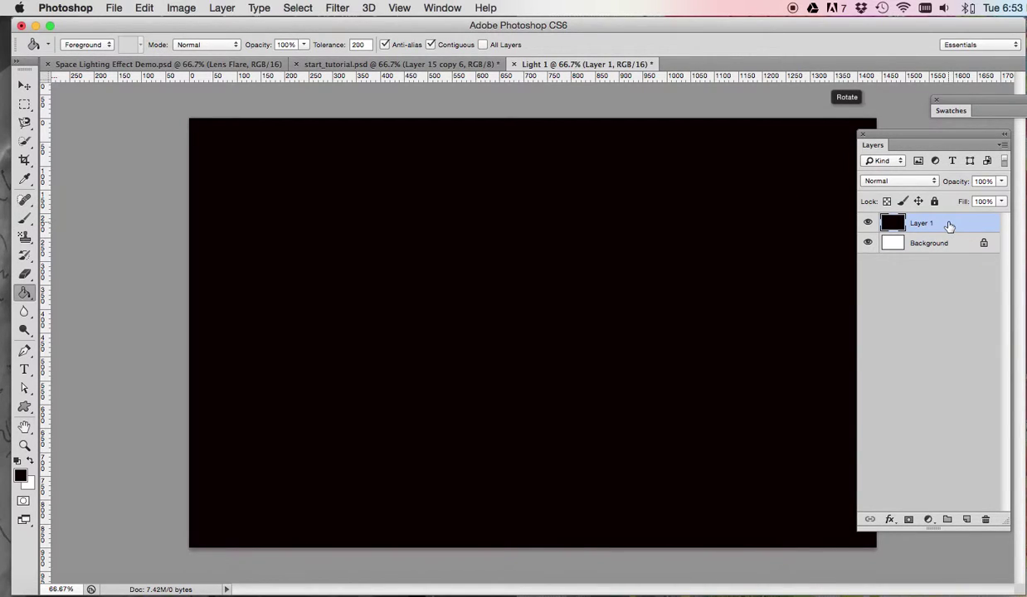
pyautogui.doubleClick(949, 225)
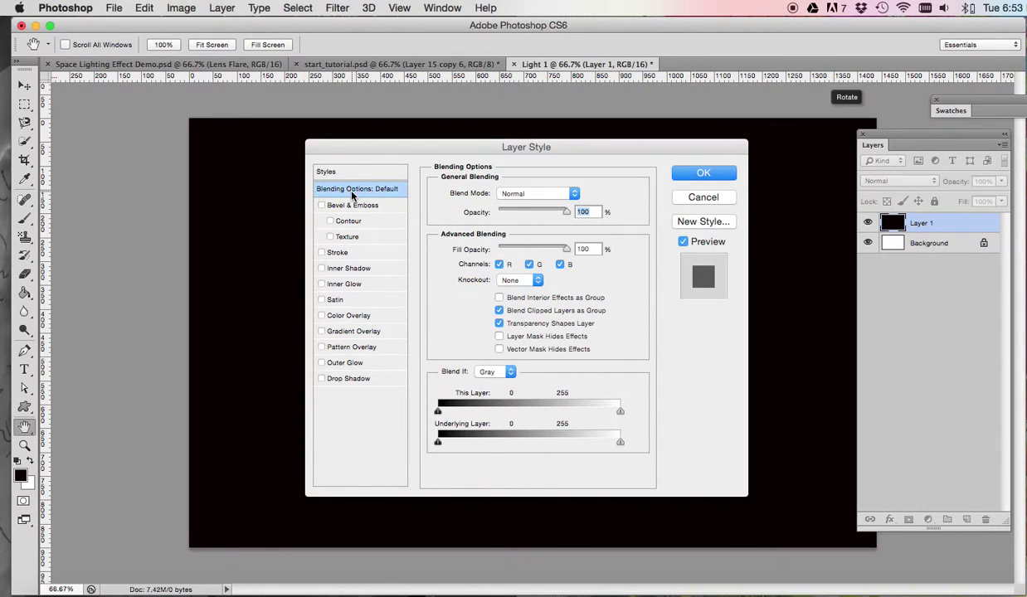
# Enable Gradient Overlay with 49% opacity, Radial style and 88% scale, and apply it
pyautogui.click(328, 330)
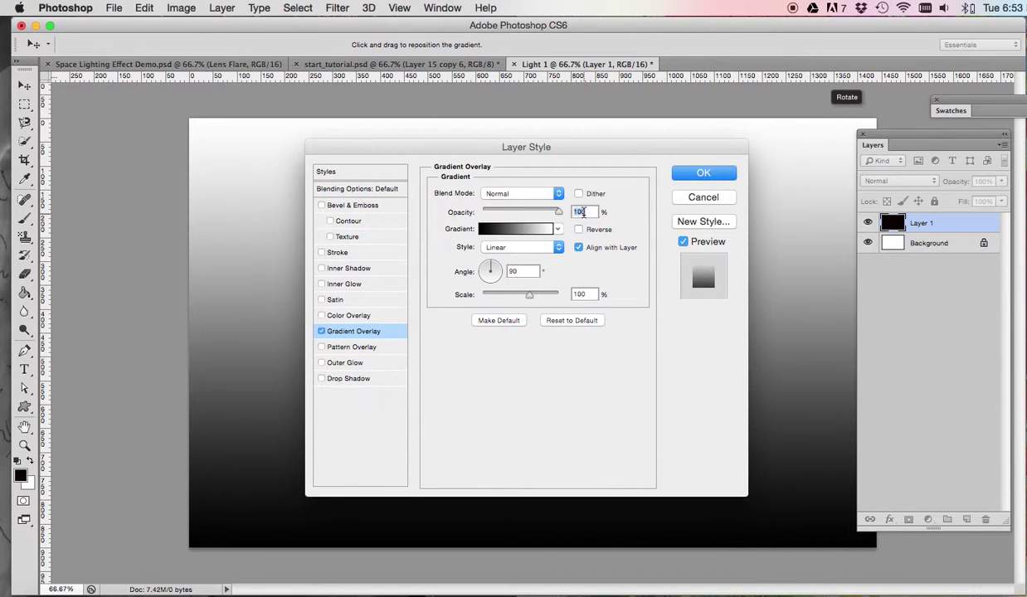
pyautogui.click(564, 209)
pyautogui.write('49')
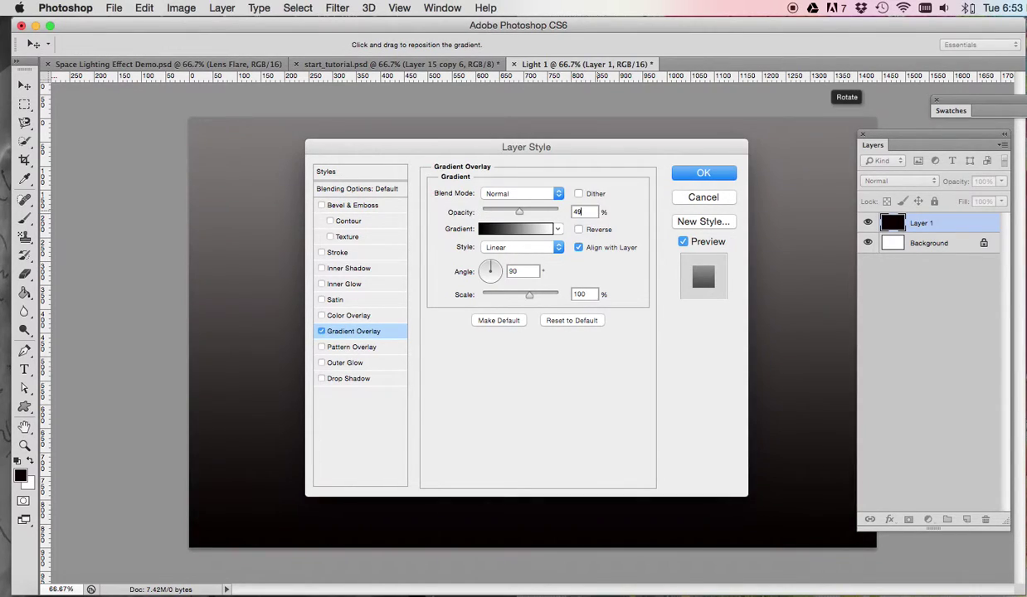
pyautogui.click(505, 248)
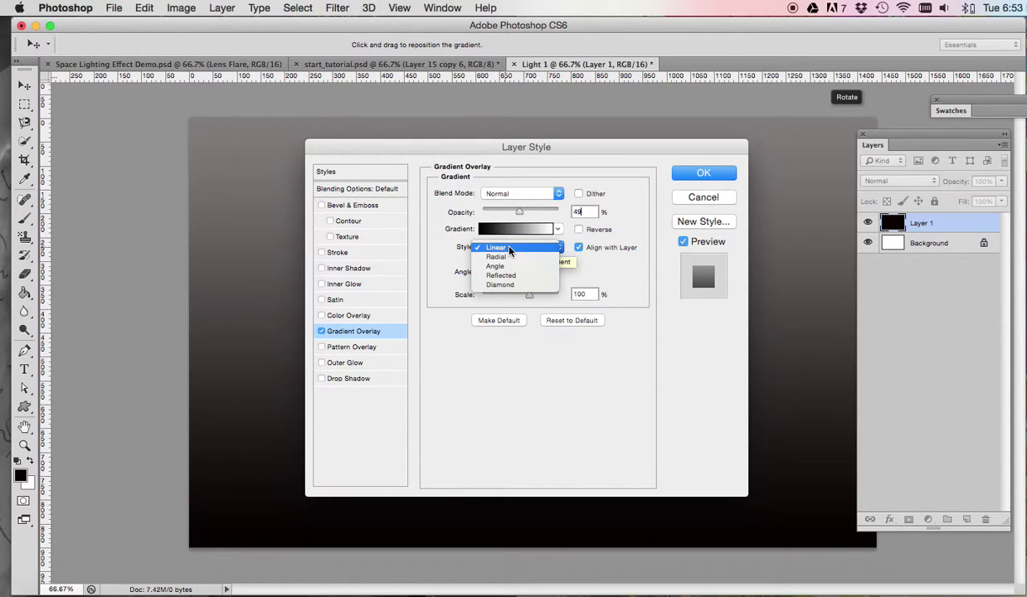
pyautogui.click(501, 257)
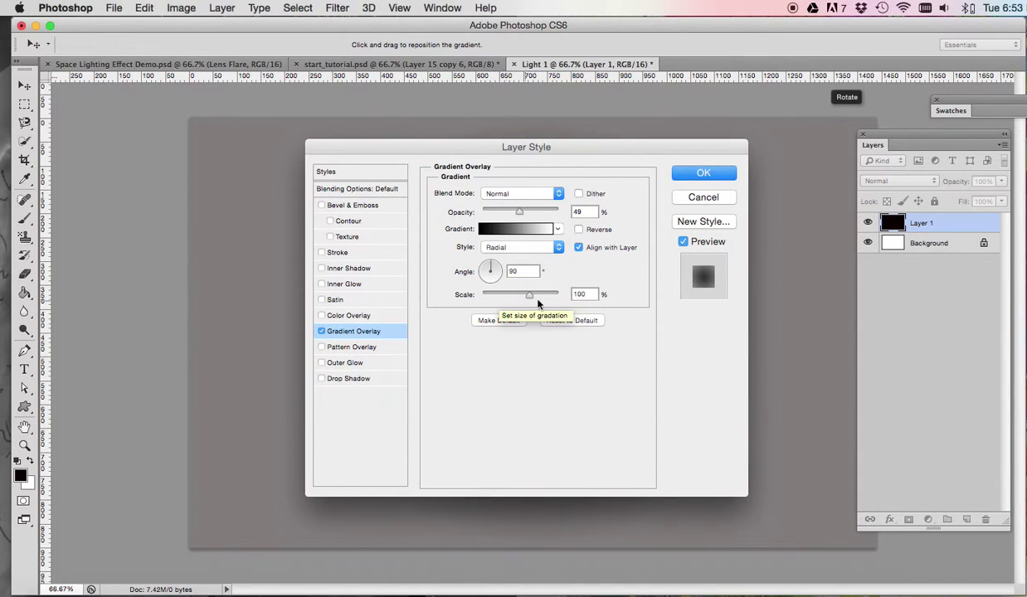
pyautogui.click(578, 295)
pyautogui.doubleClick(578, 294)
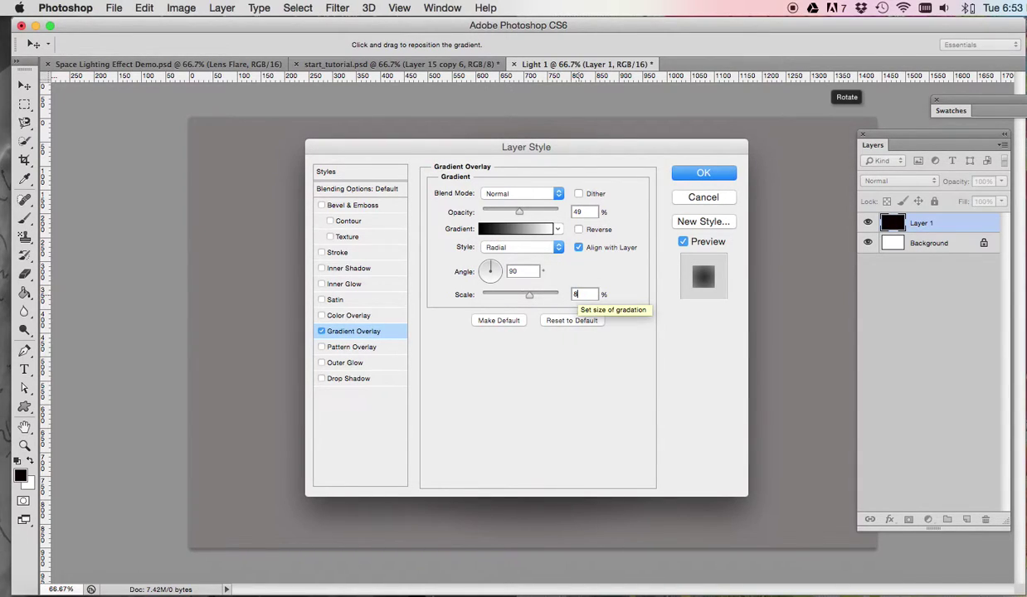
pyautogui.write('88')
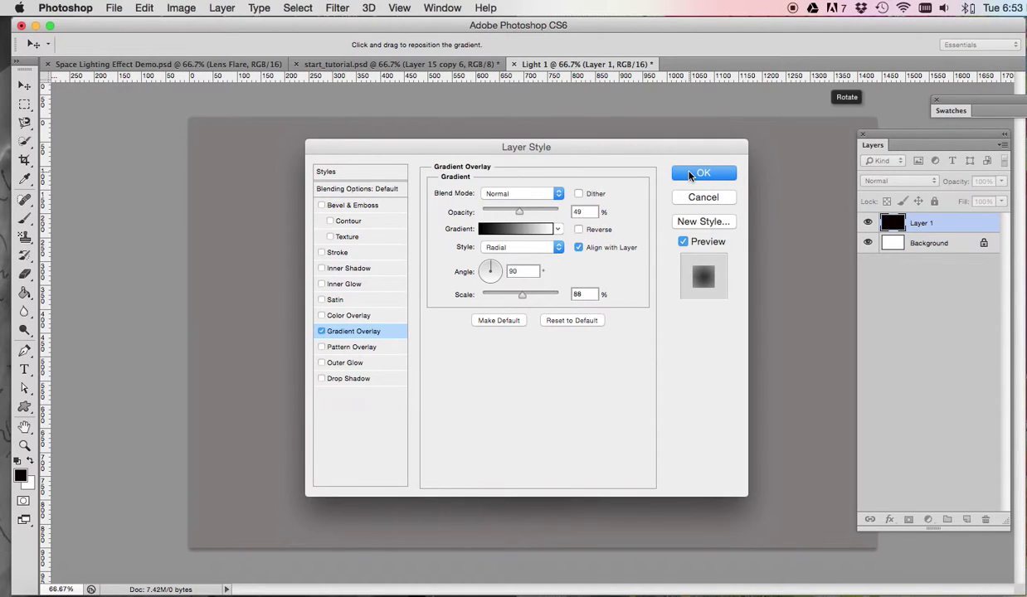
pyautogui.click(689, 174)
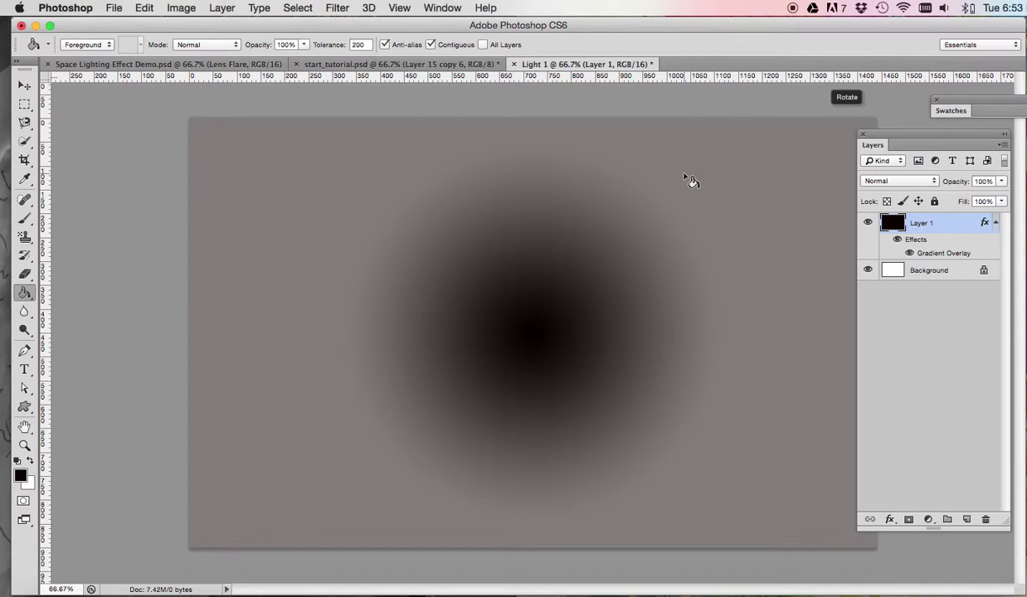
# Save As Light 1.psd on the Desktop, accepting the Photoshop Format Options
pyautogui.press('super+shift+s')
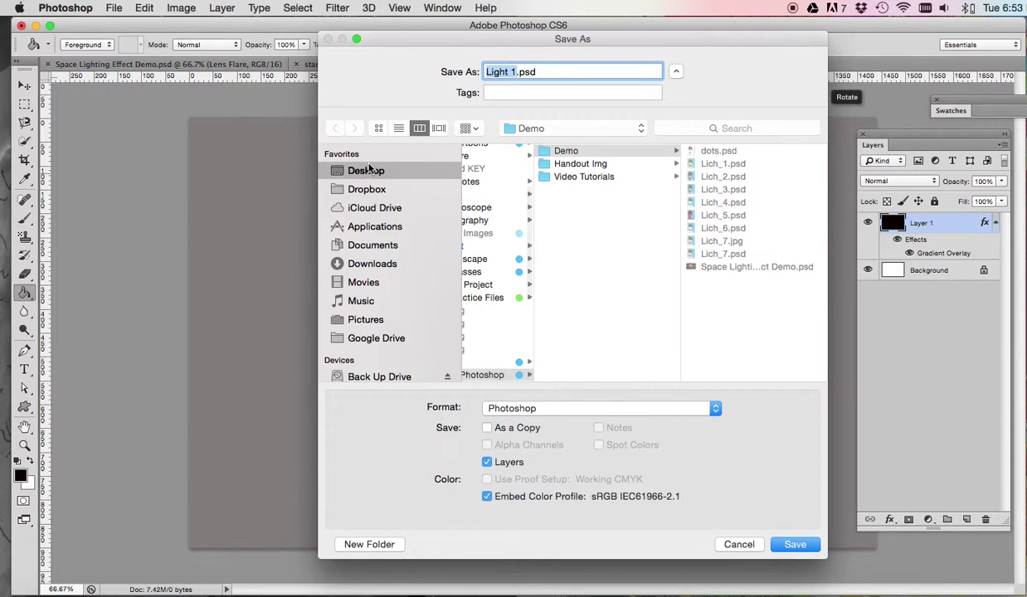
pyautogui.click(405, 176)
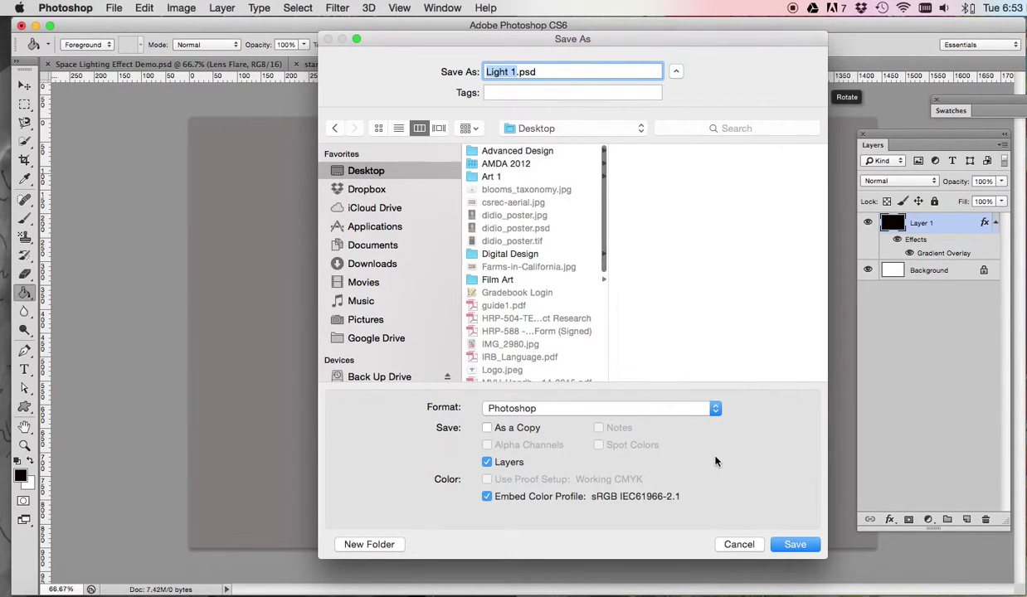
pyautogui.click(792, 545)
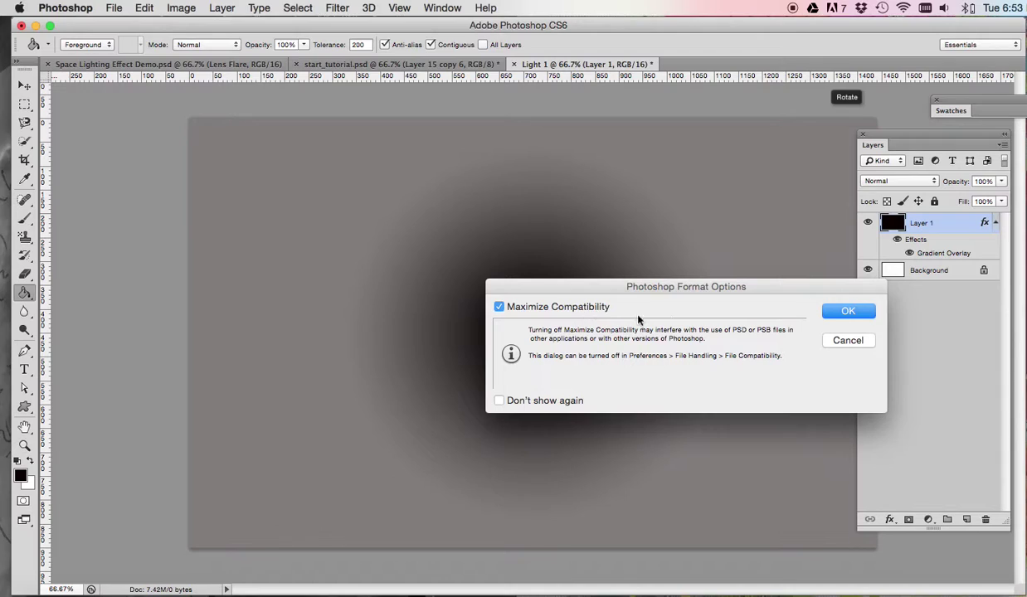
pyautogui.click(848, 312)
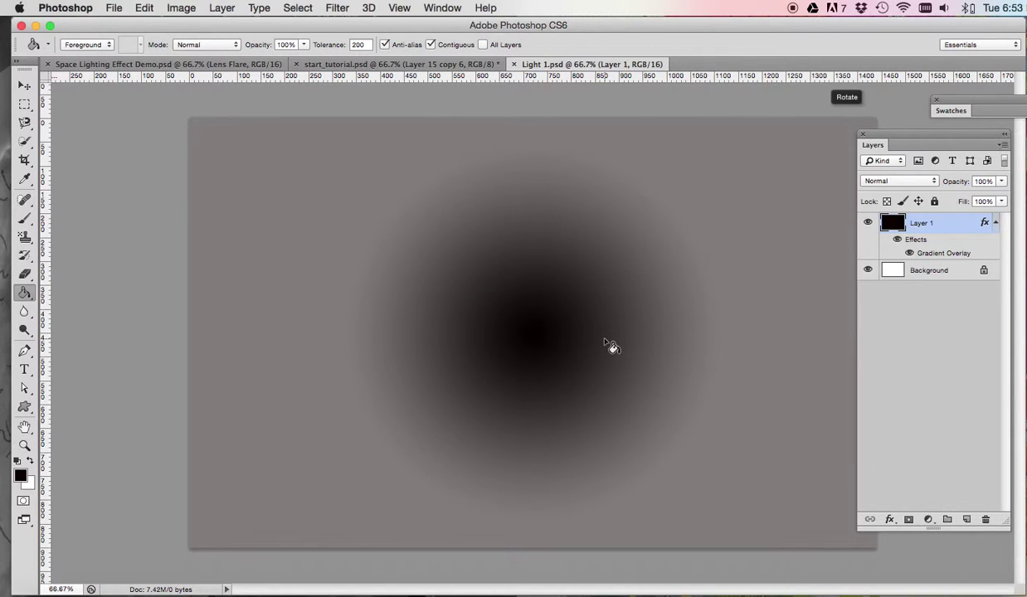
# Add a new Layer 2 and fill it with white
pyautogui.click(966, 519)
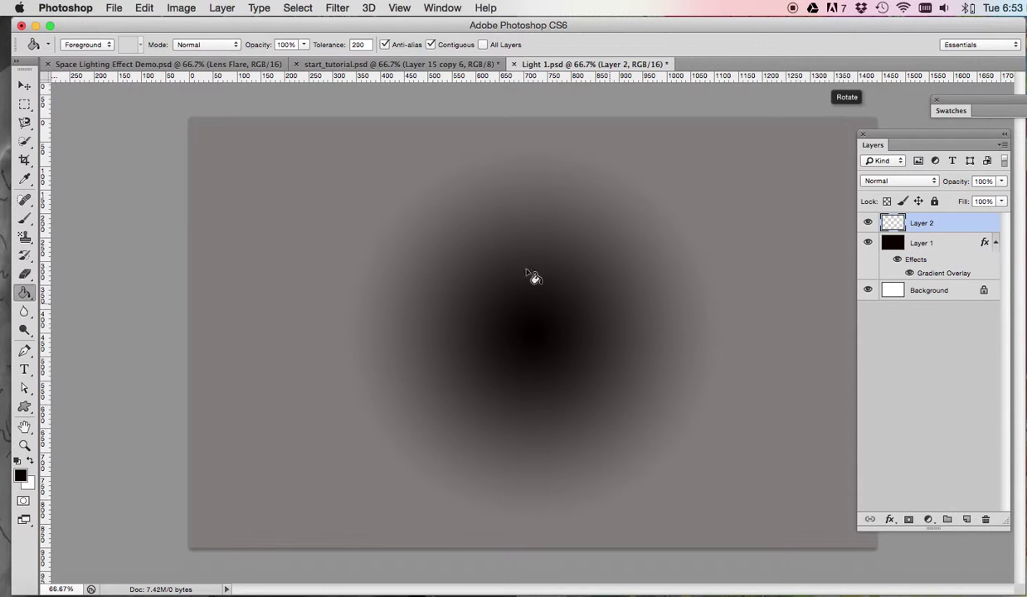
pyautogui.click(30, 462)
pyautogui.click(503, 247)
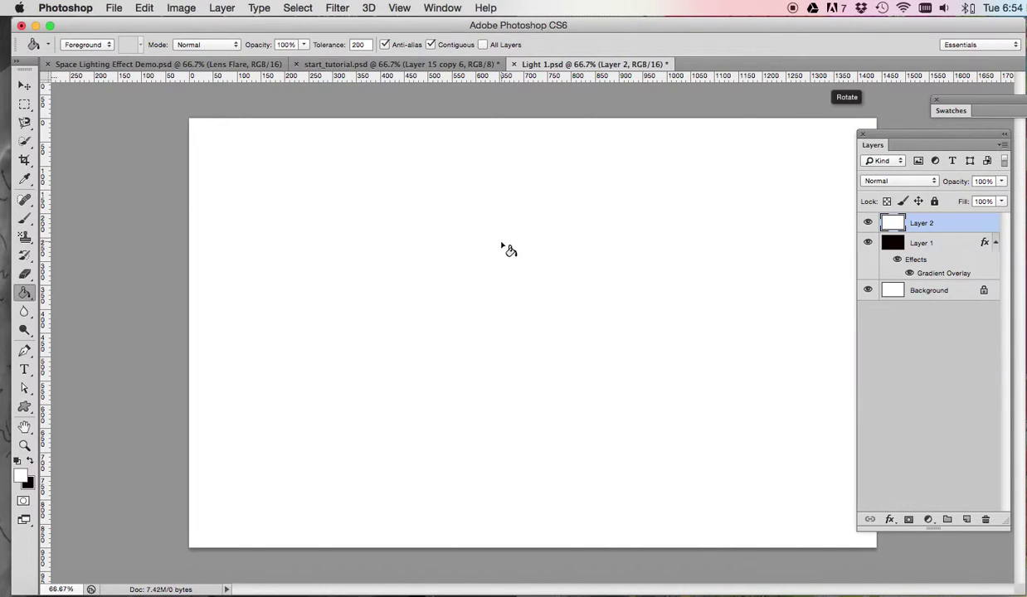
# Bring up the Lighting Effects filter from Filter > Render for Layer 2
pyautogui.click(337, 8)
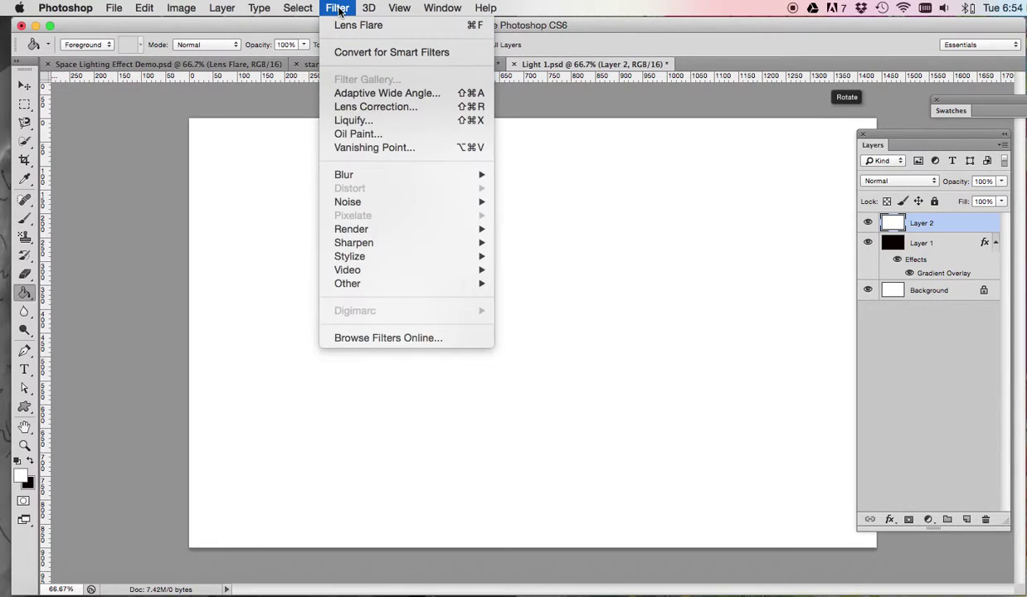
pyautogui.moveTo(354, 231)
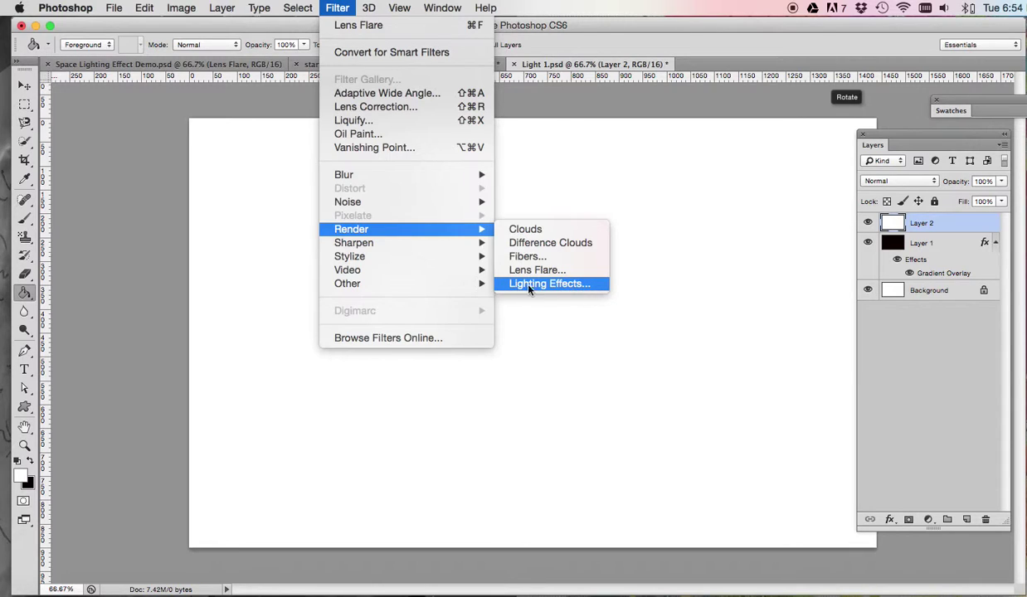
pyautogui.moveTo(181, 7)
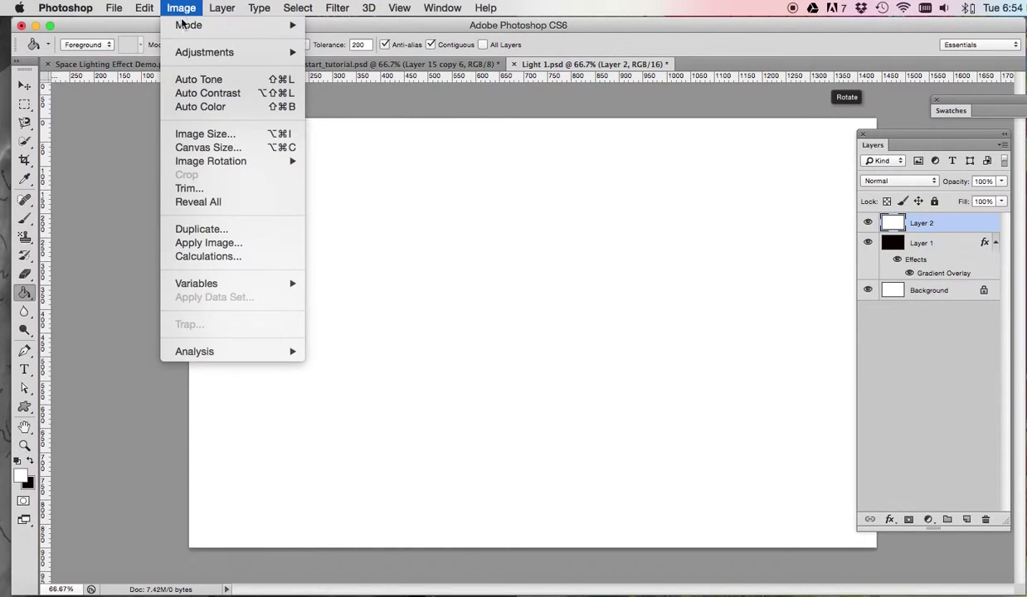
pyautogui.moveTo(193, 31)
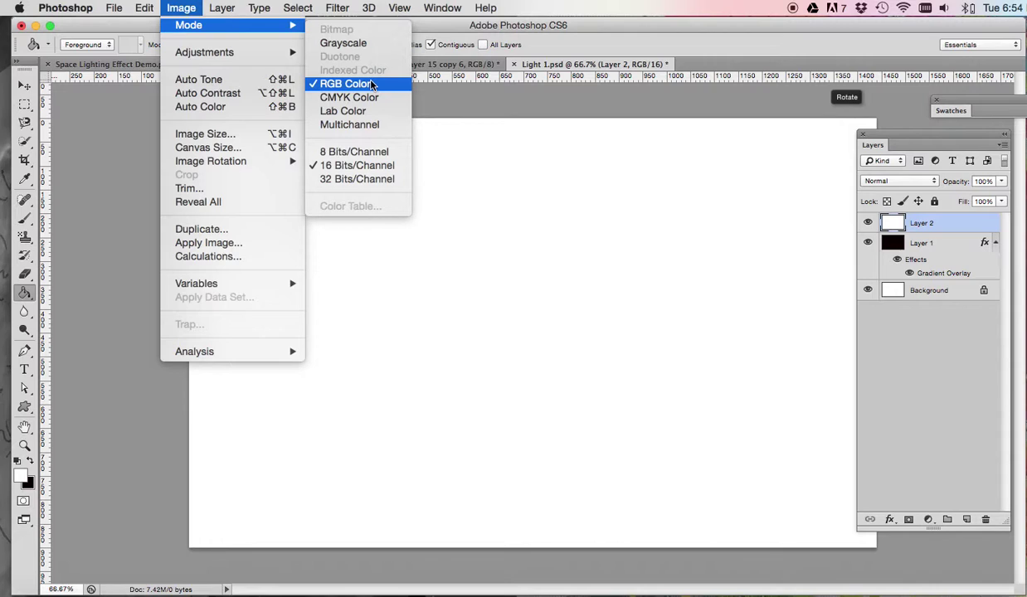
pyautogui.moveTo(335, 10)
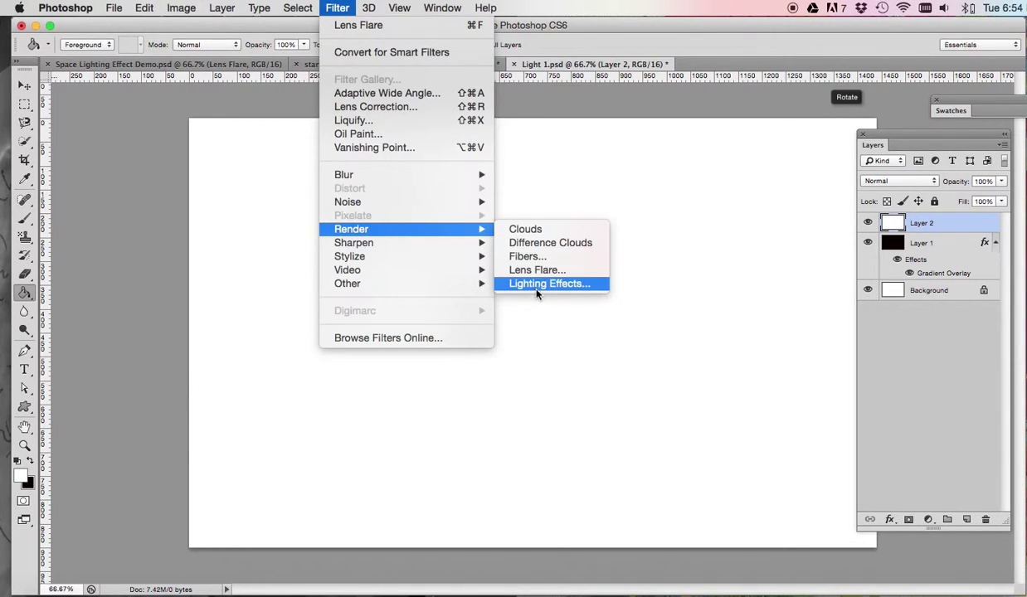
pyautogui.click(537, 286)
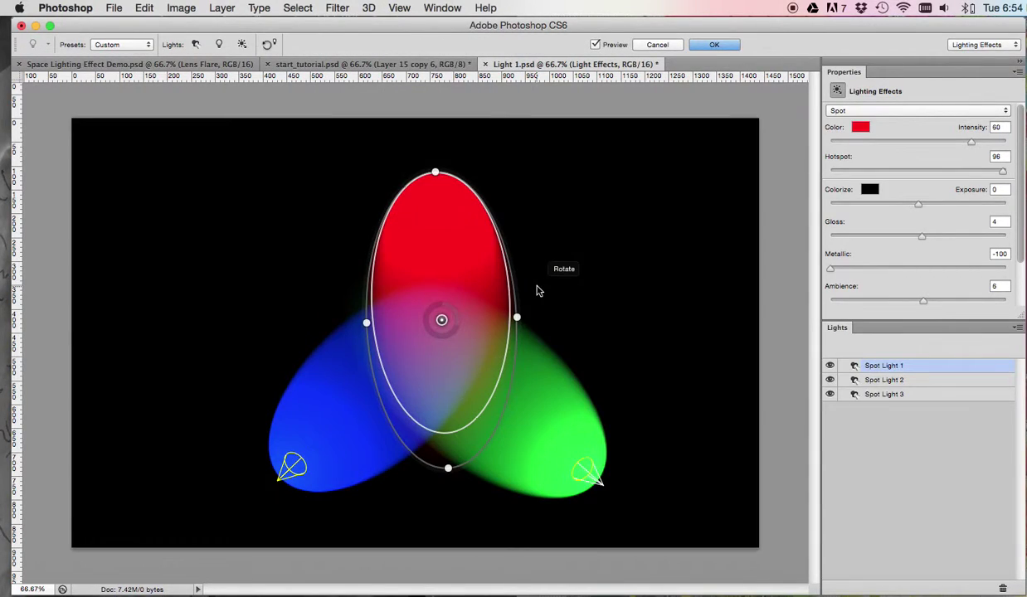
pyautogui.click(108, 46)
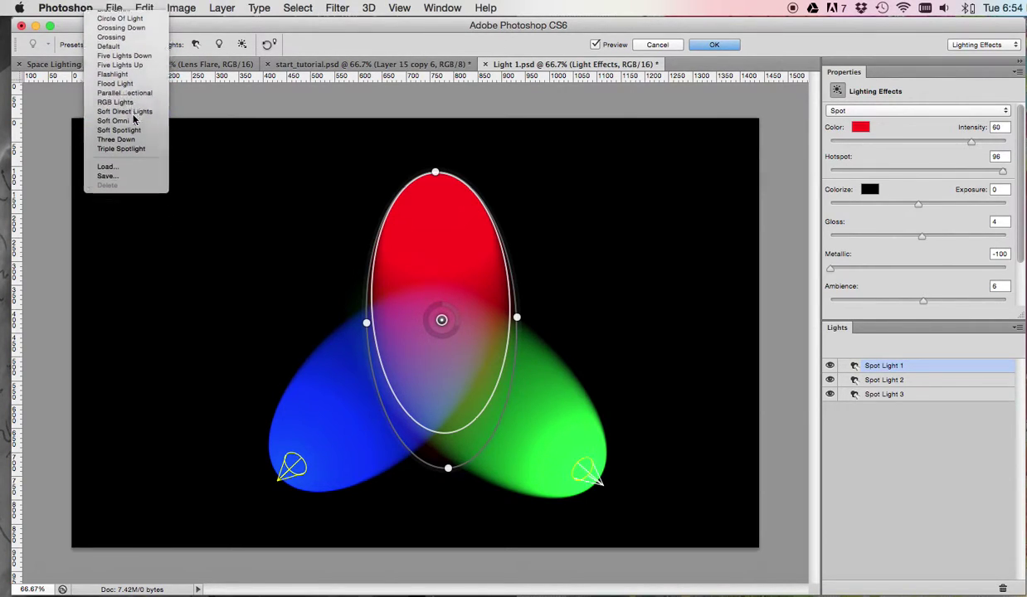
pyautogui.click(122, 108)
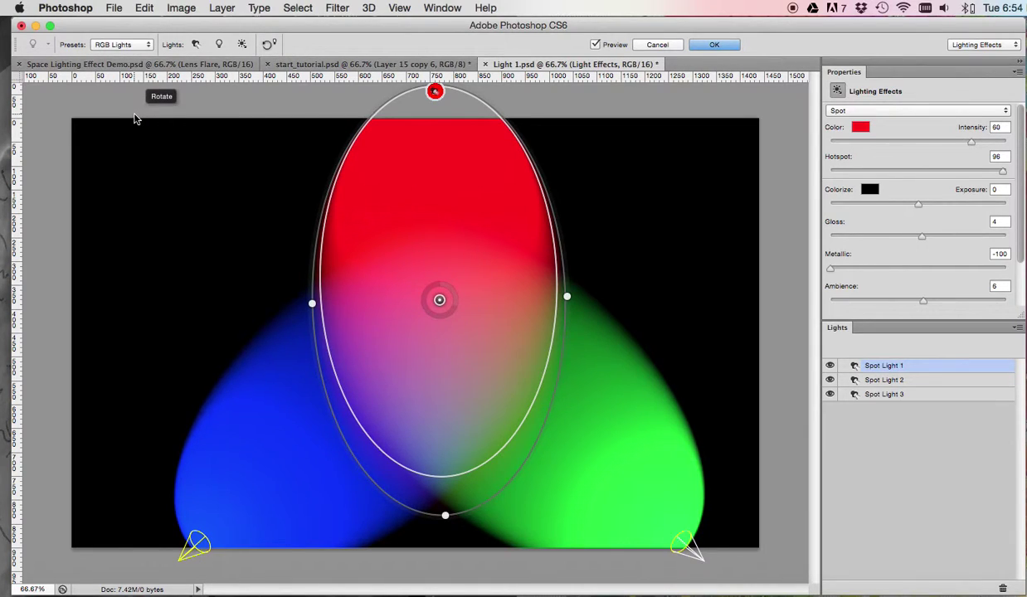
pyautogui.click(103, 46)
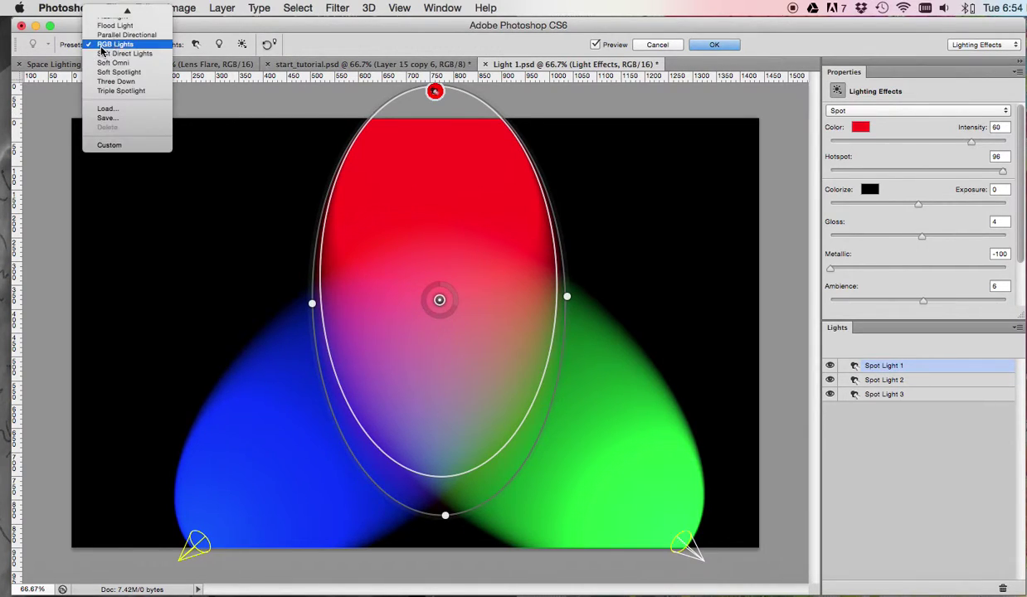
pyautogui.click(116, 144)
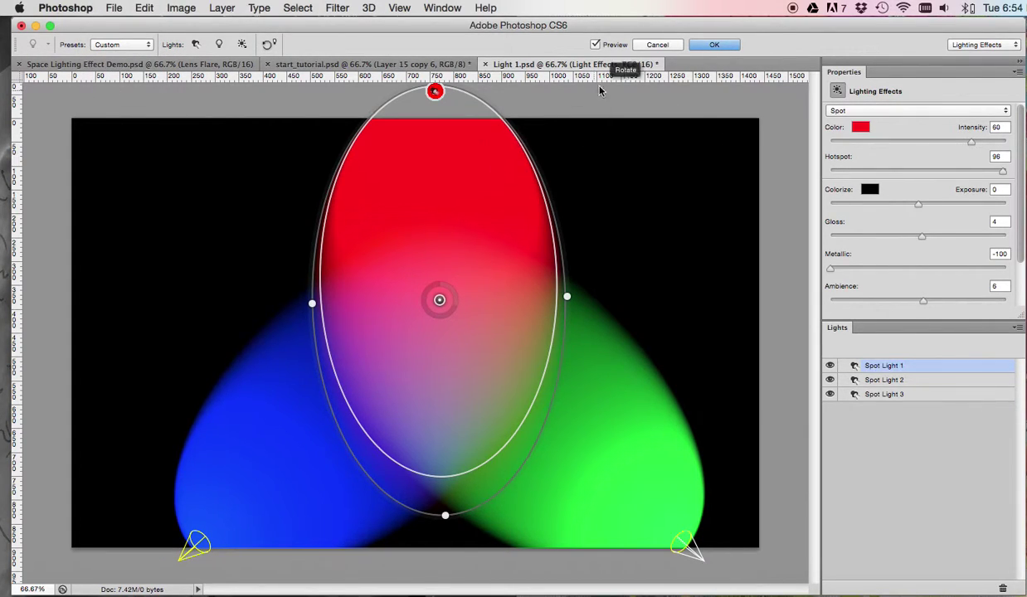
pyautogui.click(657, 46)
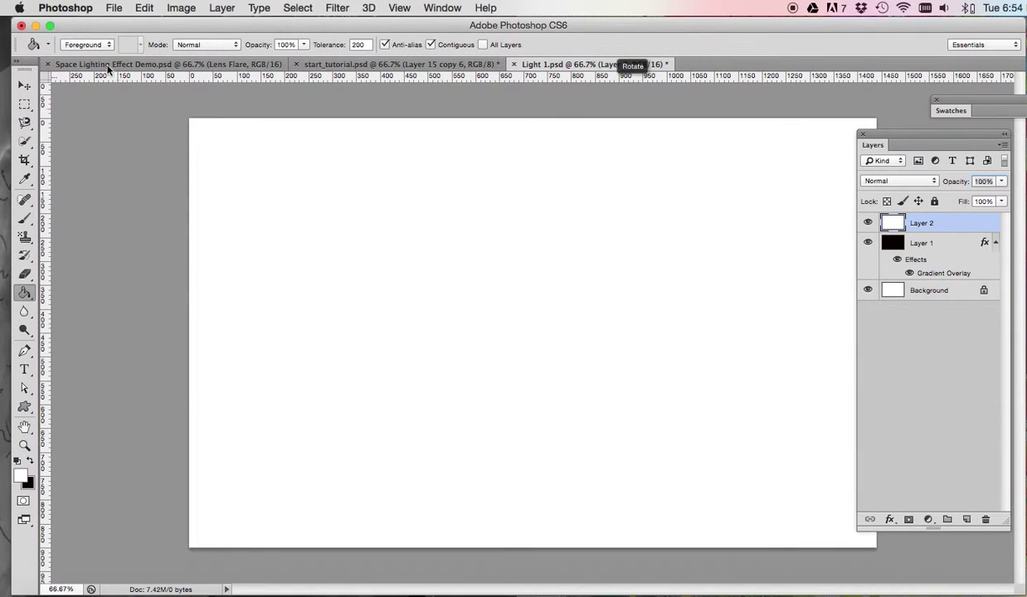
# Apply Lighting Effects with the RGB Lights preset to Layer 2
pyautogui.click(344, 7)
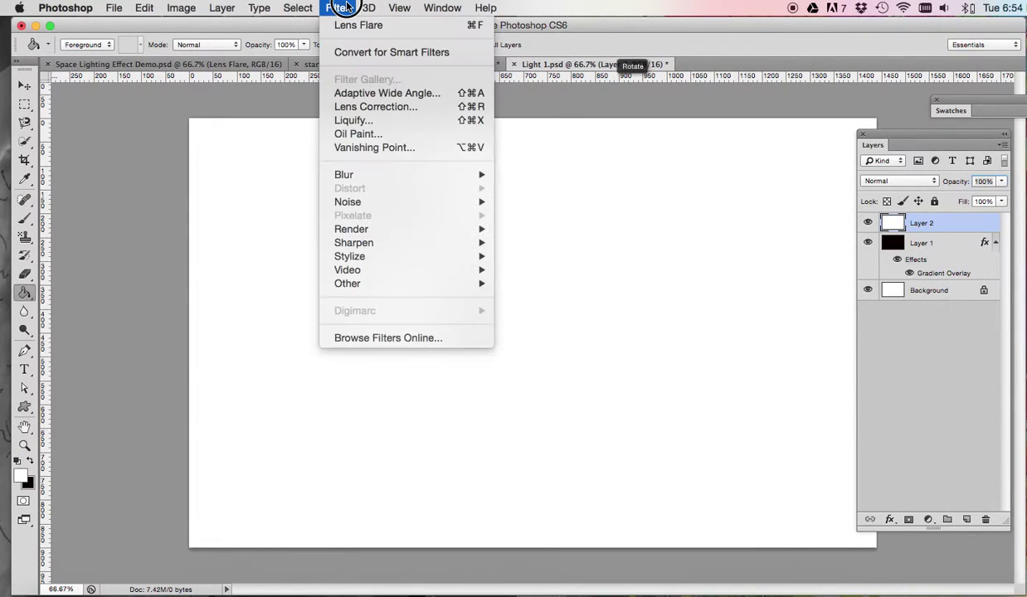
pyautogui.click(345, 6)
pyautogui.click(340, 8)
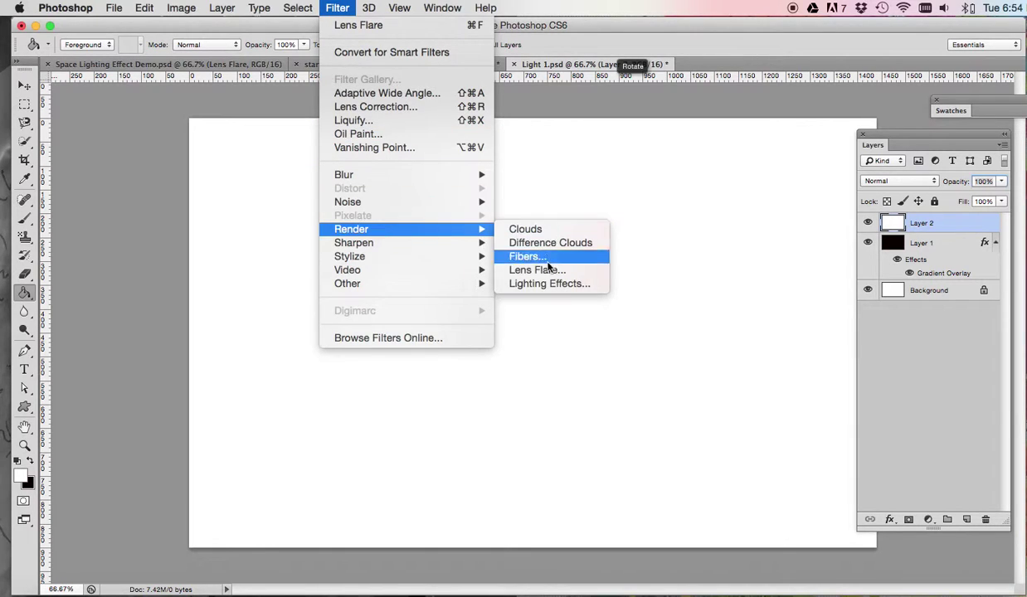
pyautogui.click(546, 284)
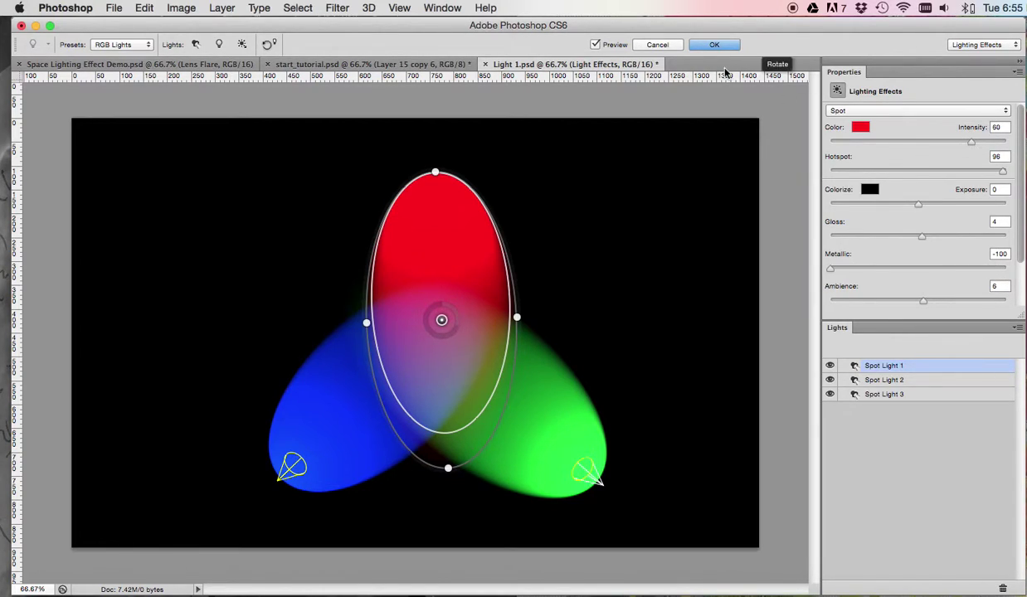
pyautogui.click(709, 46)
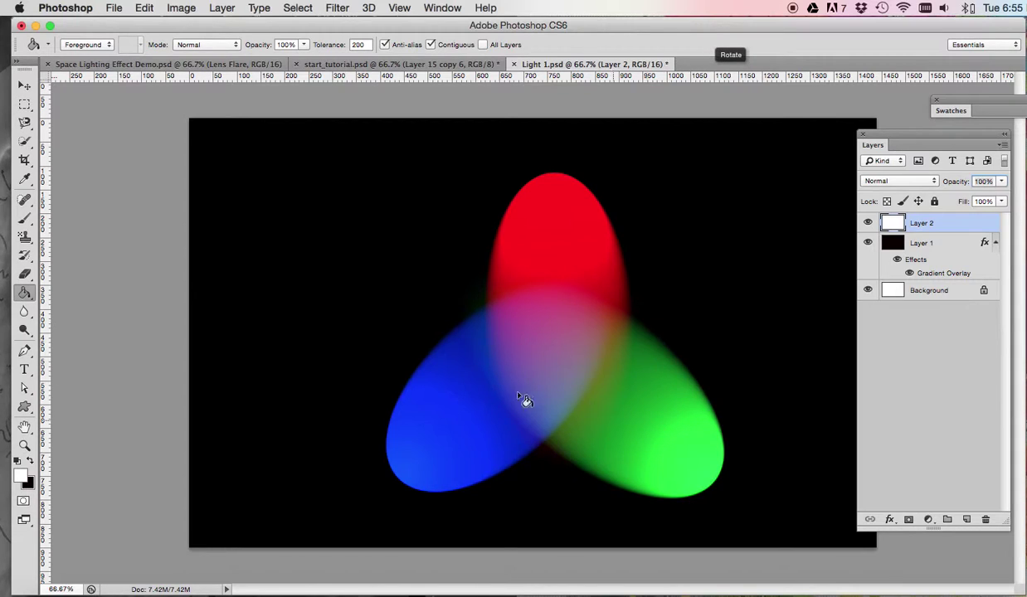
# Apply an 80-pixel Gaussian Blur to the spotlights on Layer 2
pyautogui.click(24, 86)
pyautogui.click(338, 7)
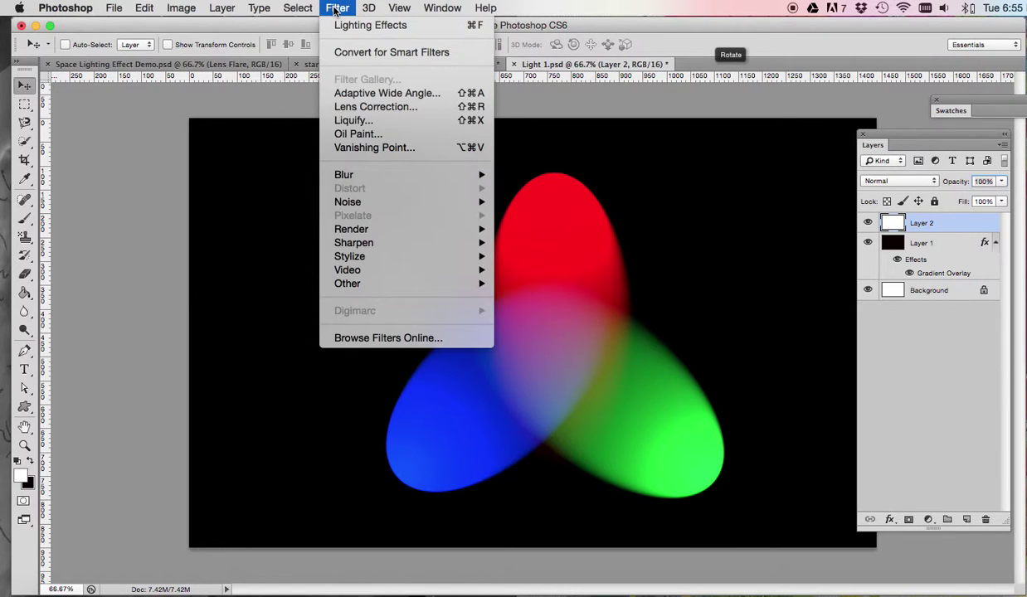
pyautogui.moveTo(338, 177)
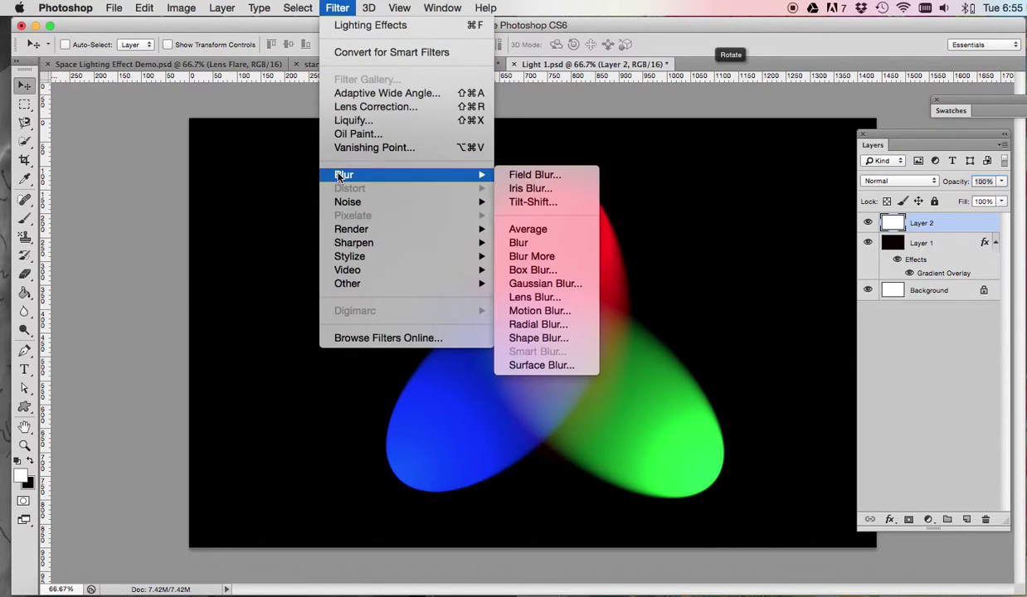
pyautogui.click(503, 283)
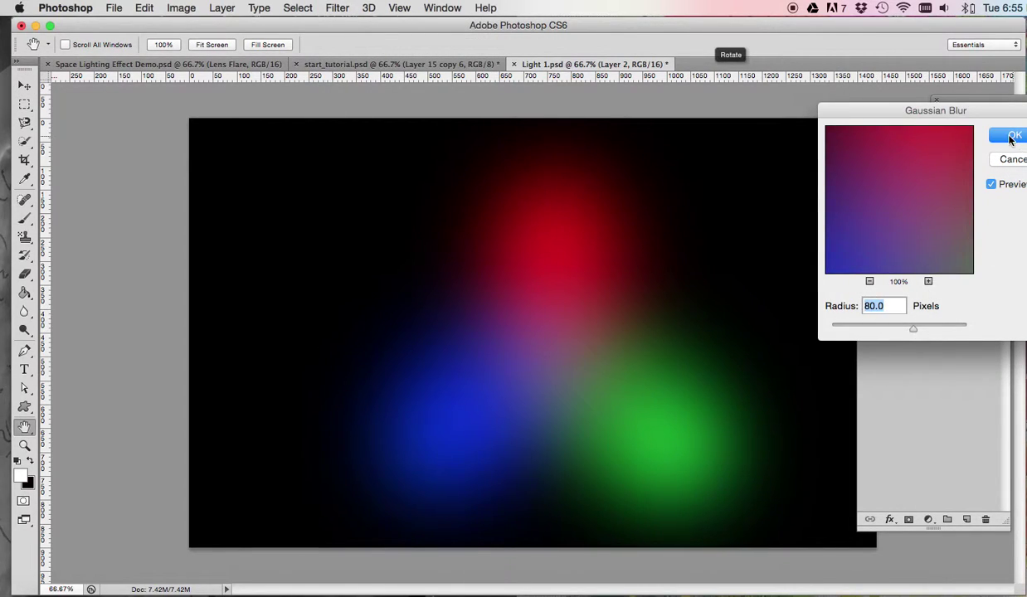
pyautogui.press('Return')
pyautogui.press('v')
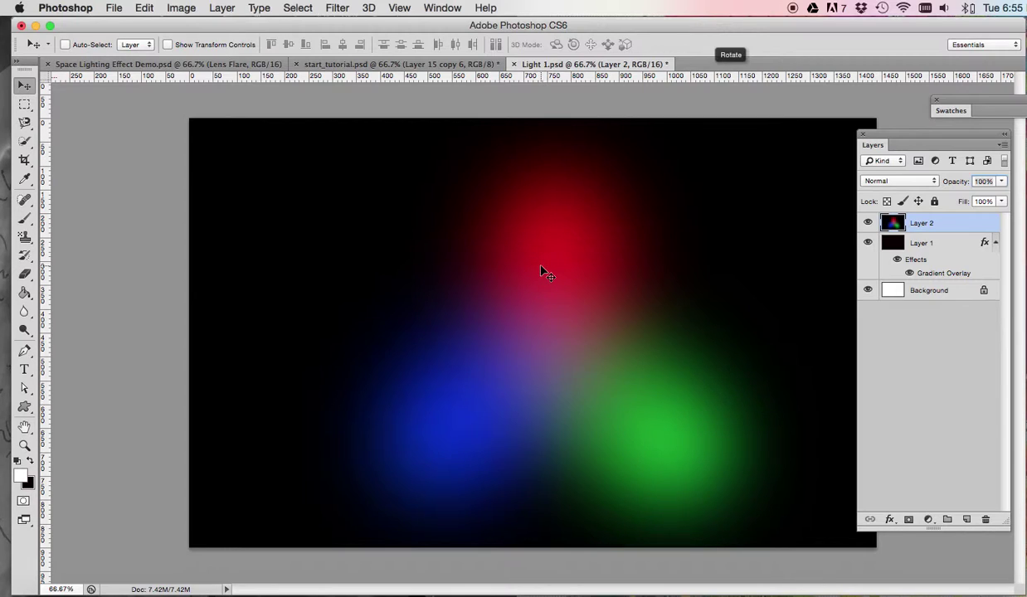
pyautogui.click(875, 182)
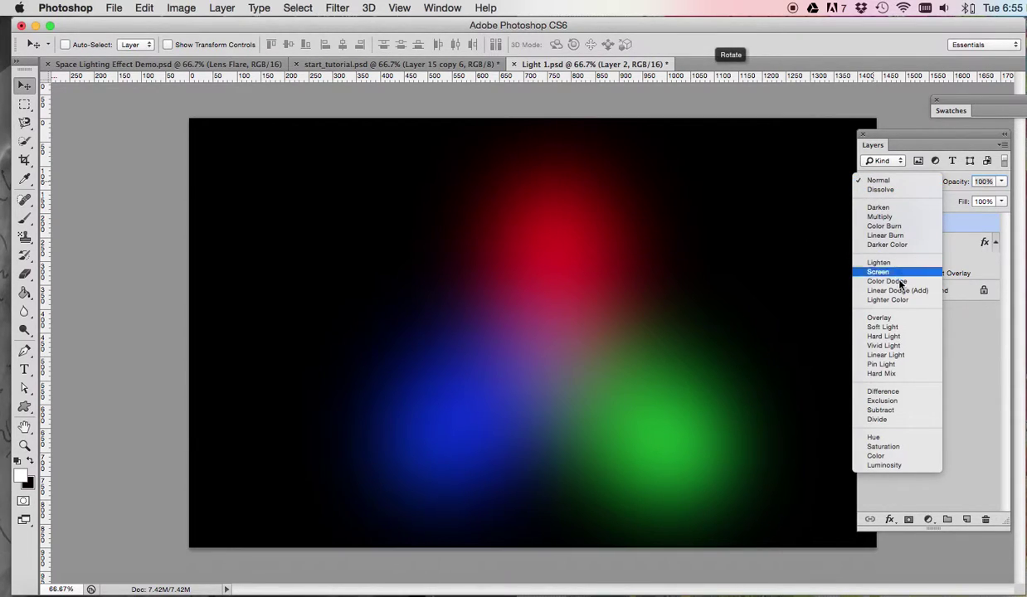
# Set Layer 2 to Overlay blending and rename it RGB
pyautogui.click(879, 317)
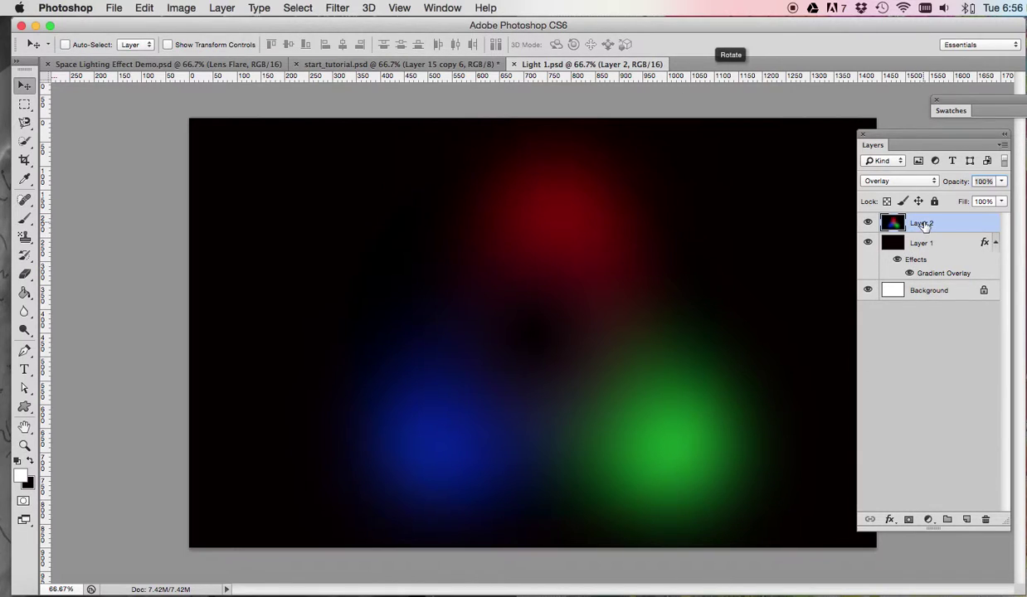
pyautogui.doubleClick(922, 224)
pyautogui.write('RGB')
pyautogui.press('Return')
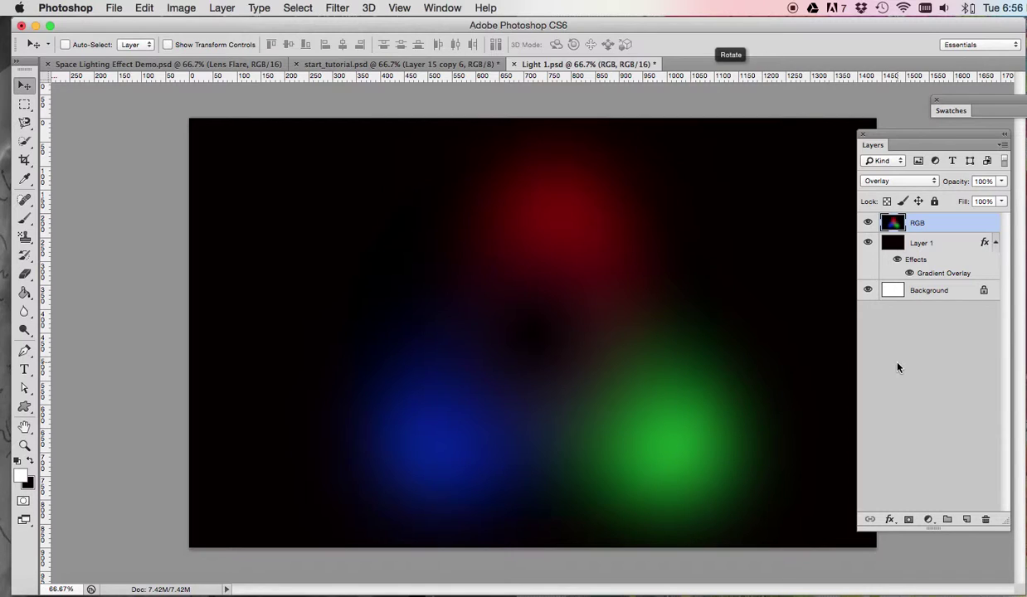
# Add a new layer above RGB and name it Stars
pyautogui.click(966, 519)
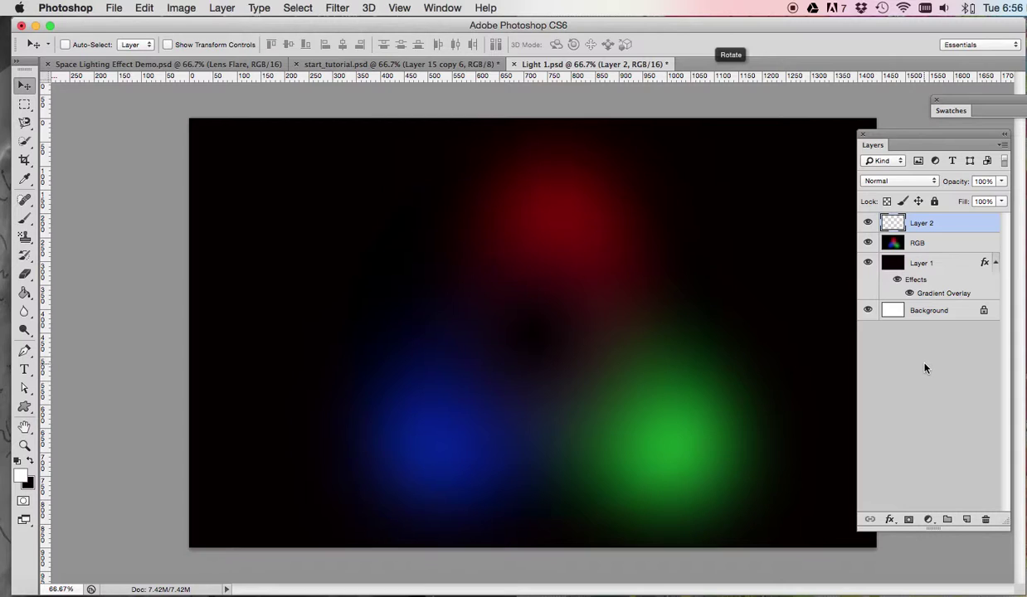
pyautogui.doubleClick(923, 222)
pyautogui.write('Stars')
pyautogui.press('Return')
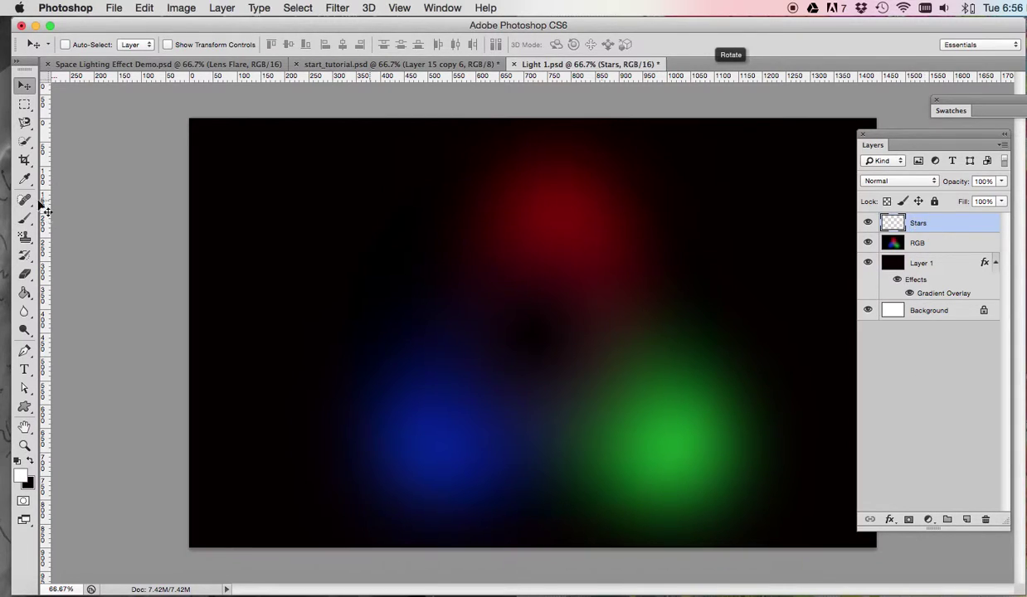
# Fill the Stars layer with black and set its blend mode to Screen
pyautogui.click(24, 292)
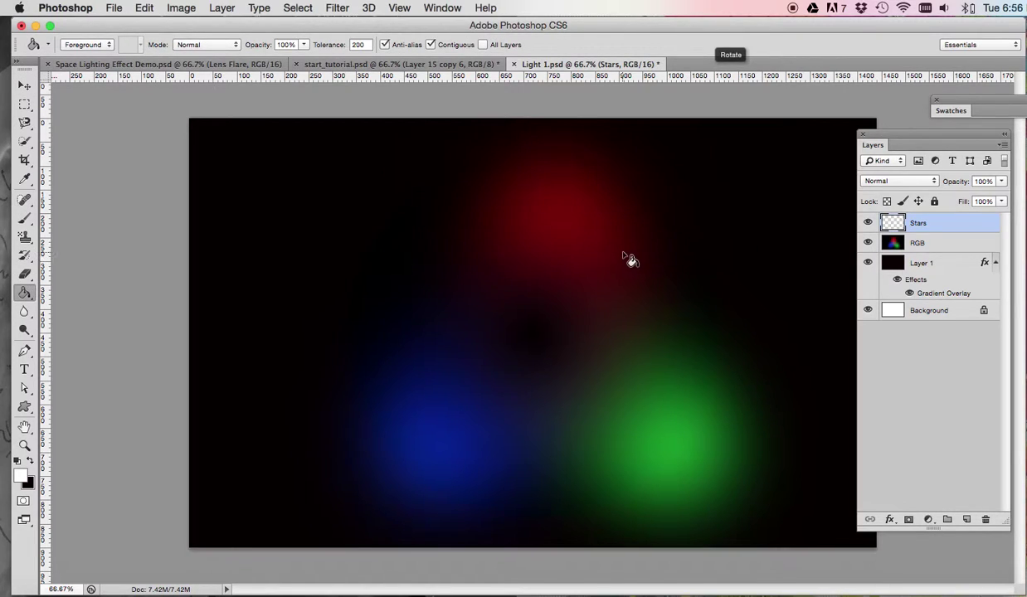
pyautogui.click(611, 305)
pyautogui.press('super+z')
pyautogui.click(28, 463)
pyautogui.click(567, 279)
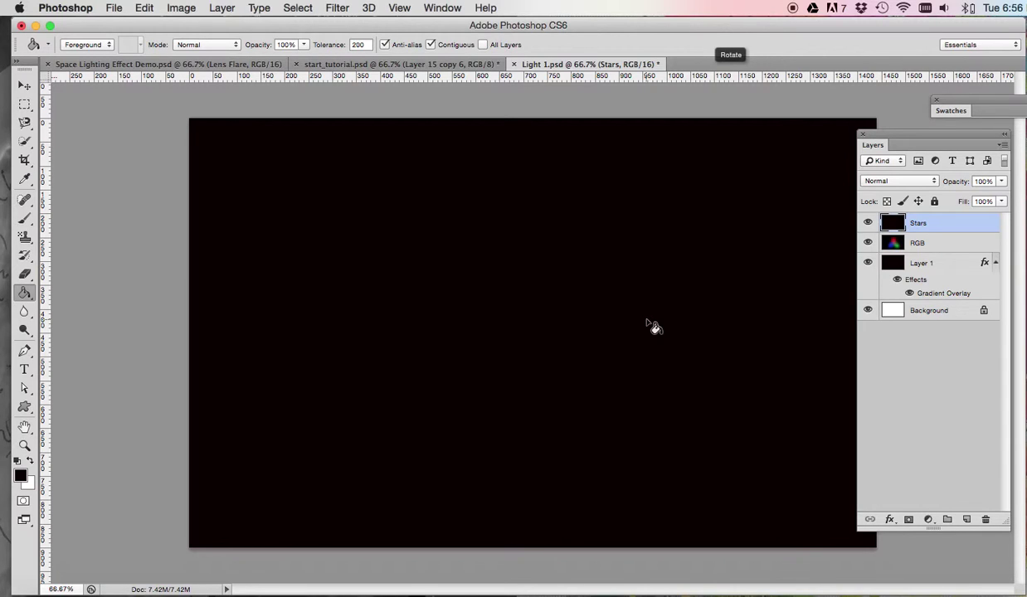
pyautogui.click(872, 181)
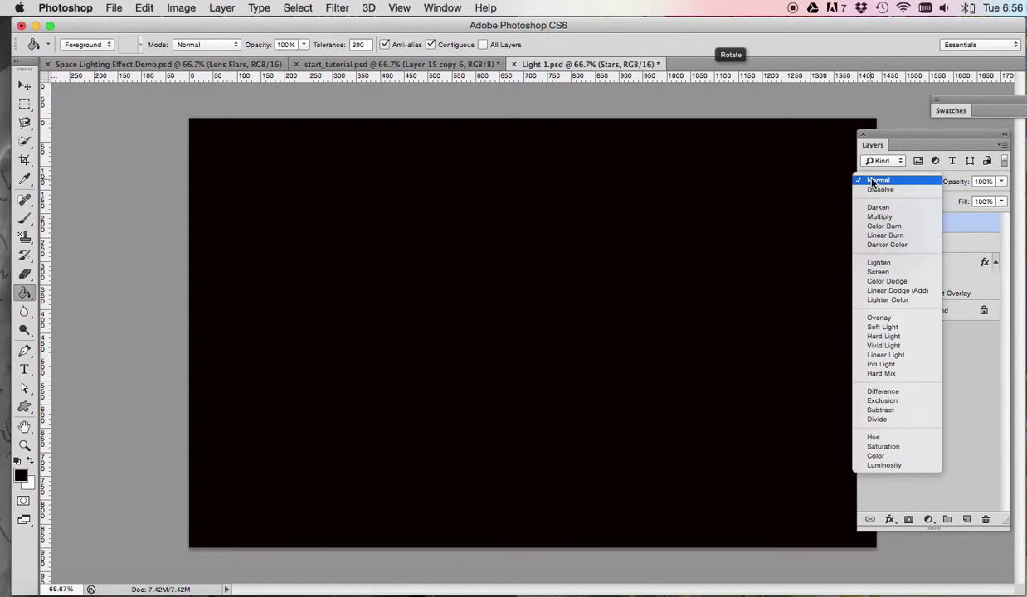
pyautogui.click(878, 271)
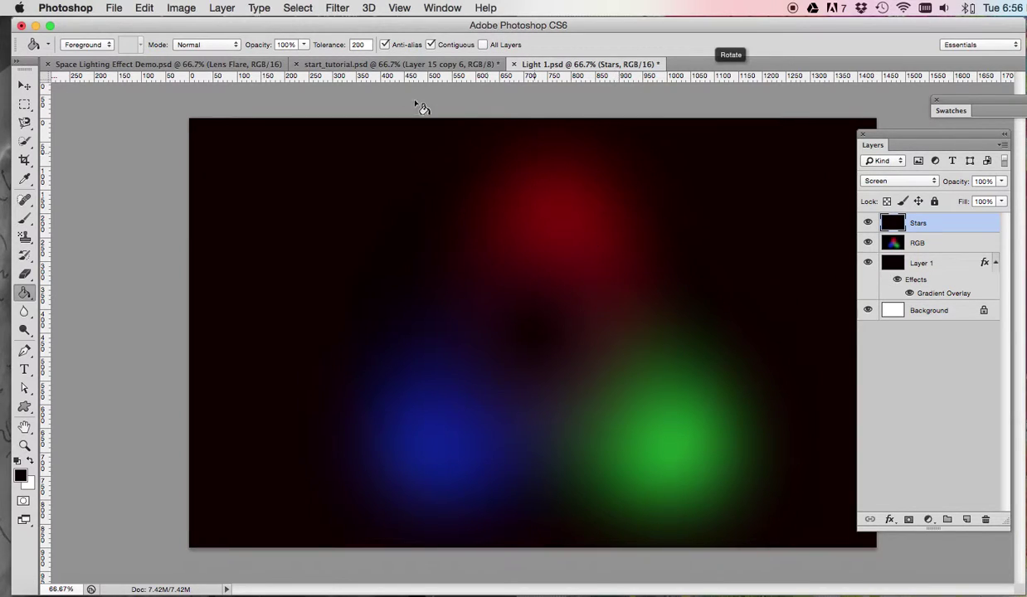
# Add monochromatic Gaussian noise at amount 10 to the Stars layer
pyautogui.click(337, 7)
pyautogui.moveTo(428, 203)
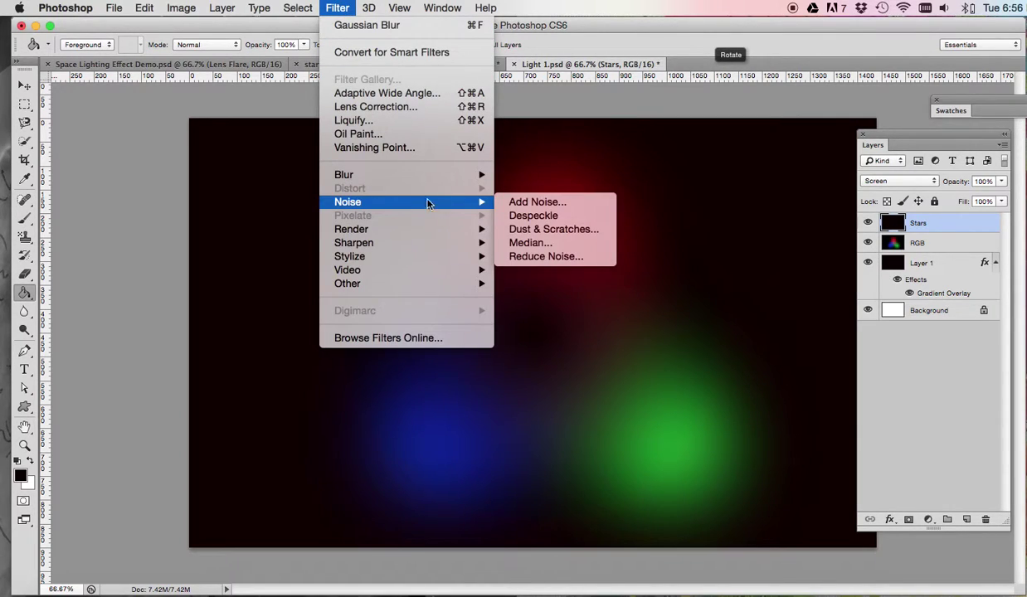
pyautogui.click(504, 202)
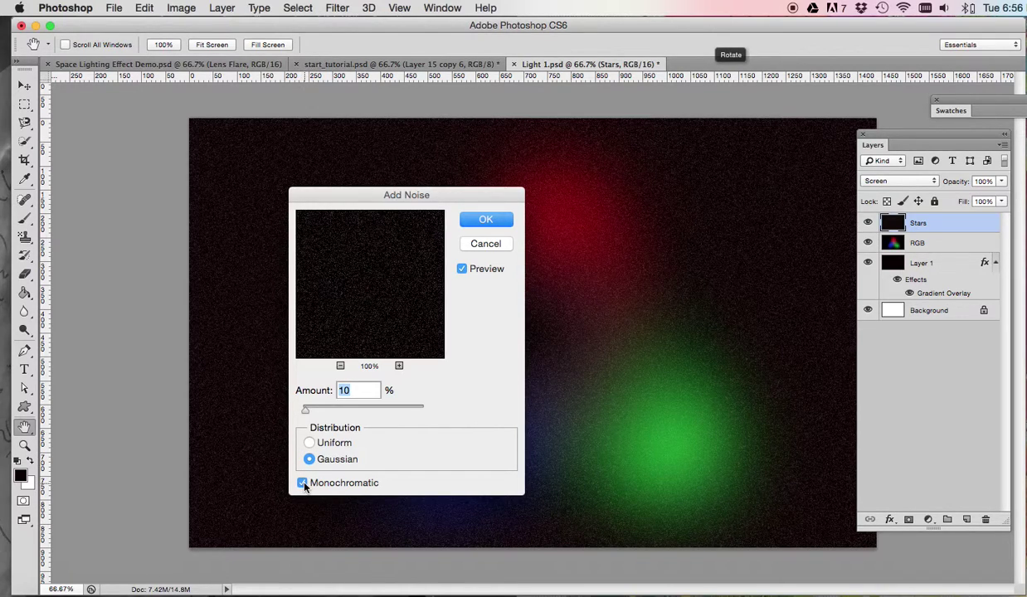
pyautogui.click(479, 220)
pyautogui.press('g')
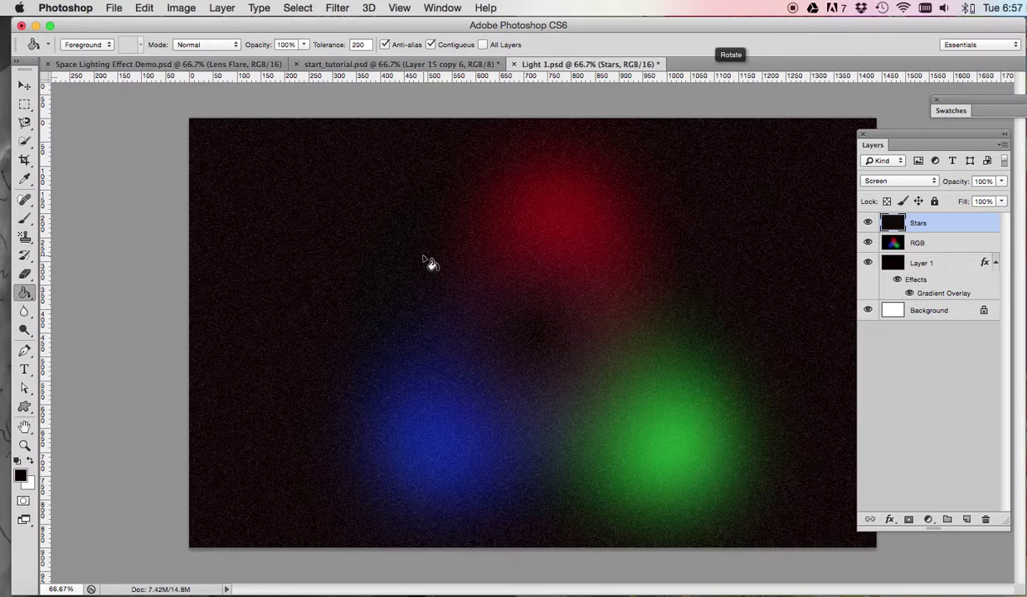
pyautogui.click(188, 9)
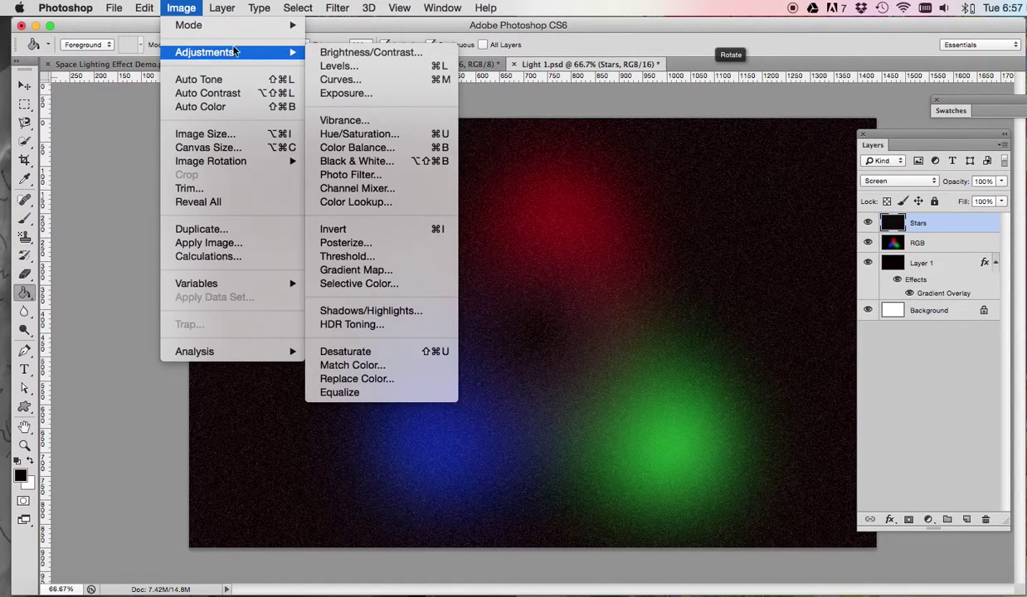
# Apply Levels to the Stars layer with black input 65 and white input 99
pyautogui.moveTo(264, 54)
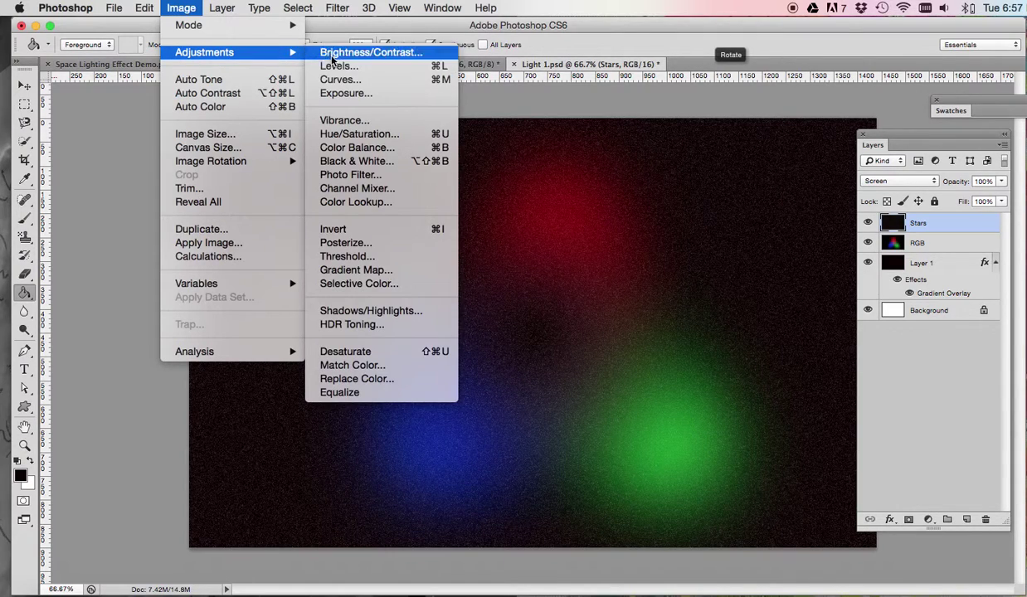
pyautogui.click(336, 66)
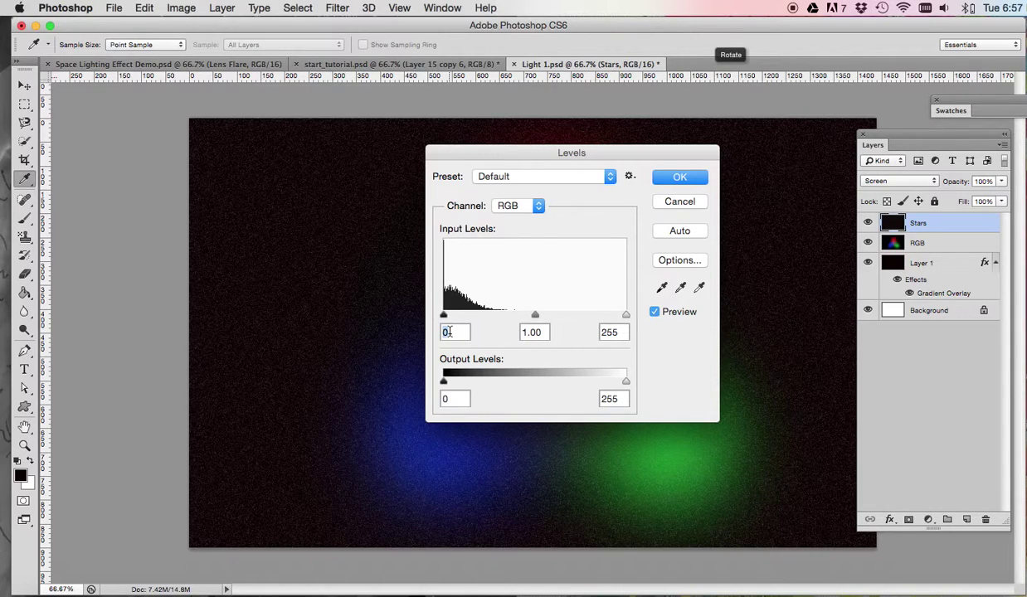
pyautogui.write('65')
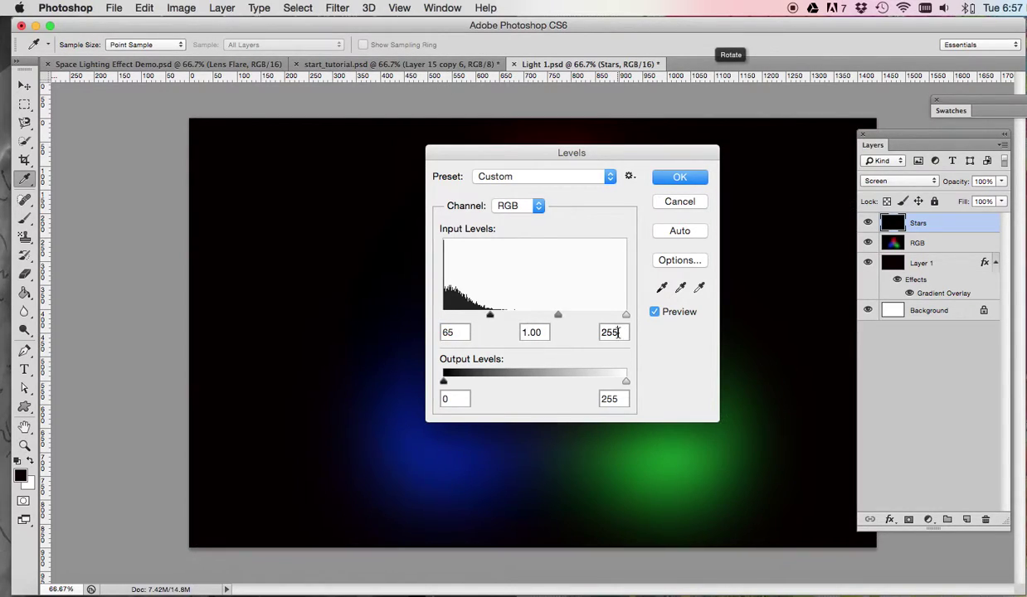
pyautogui.doubleClick(617, 332)
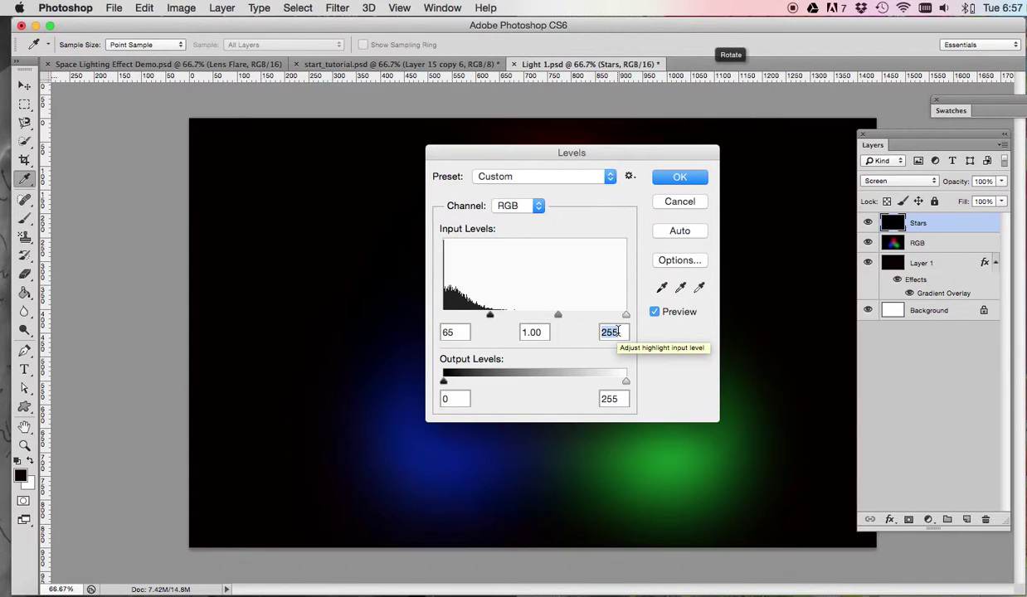
pyautogui.write('99')
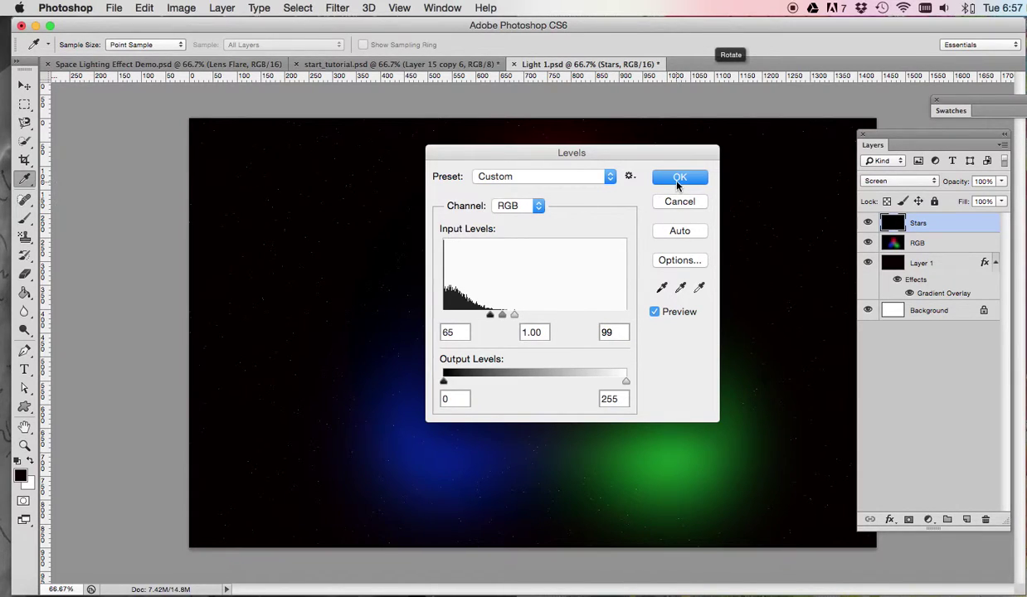
pyautogui.click(678, 179)
pyautogui.press('g')
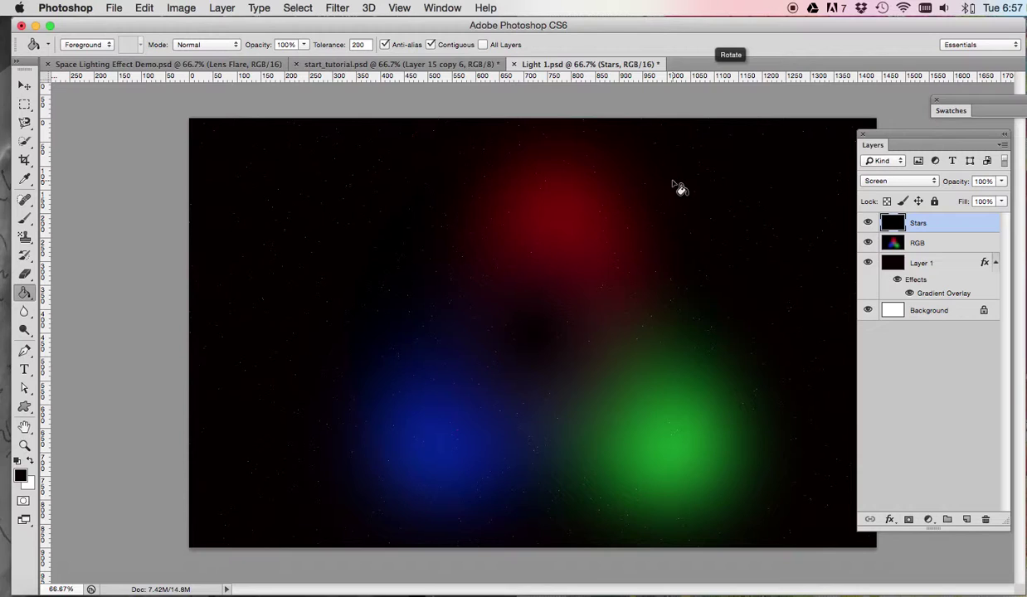
pyautogui.click(180, 8)
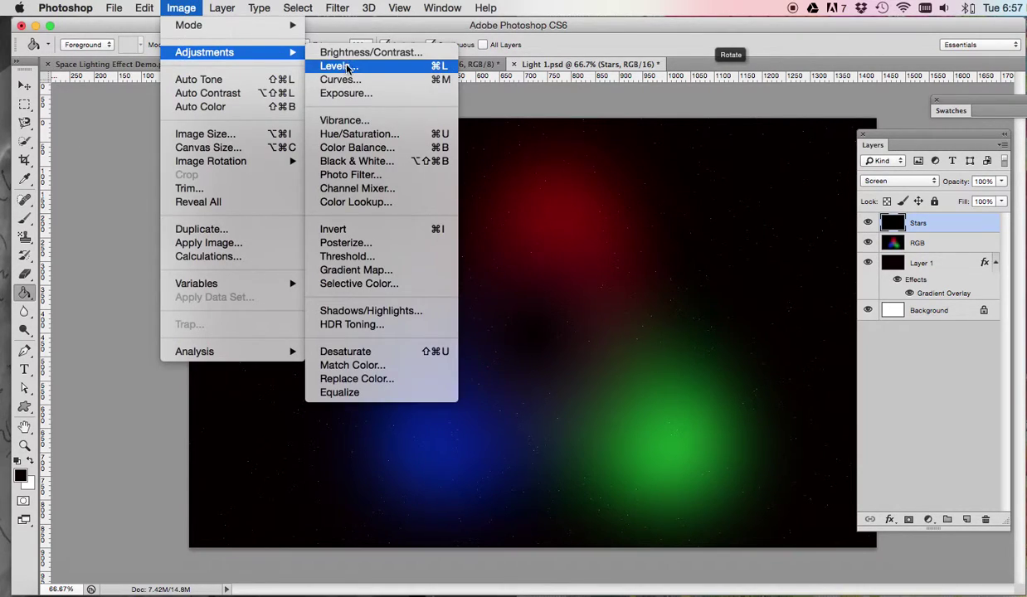
pyautogui.click(345, 69)
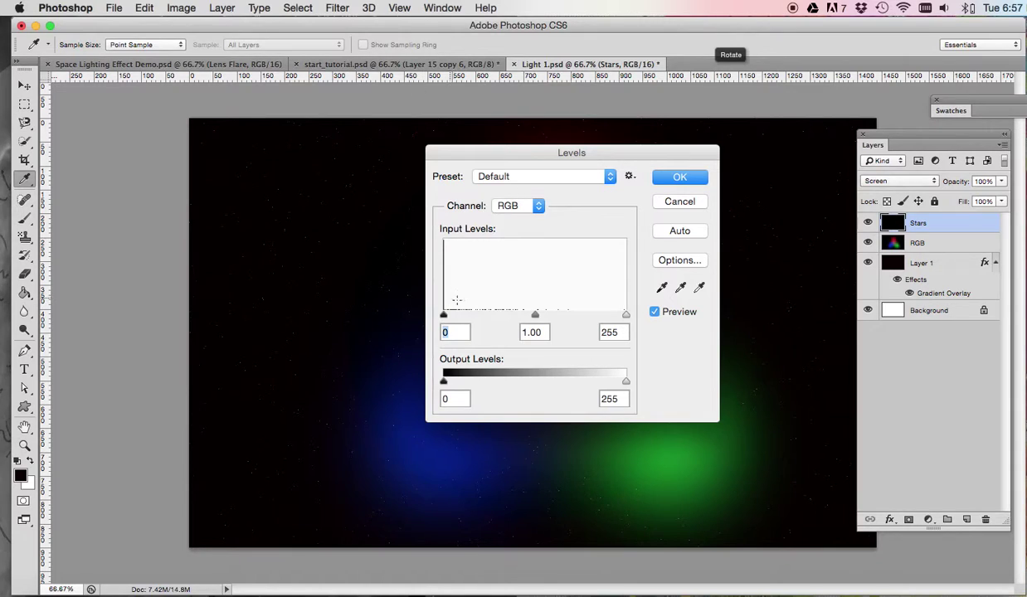
pyautogui.click(534, 317)
pyautogui.moveTo(535, 317); pyautogui.dragTo(407, 320)
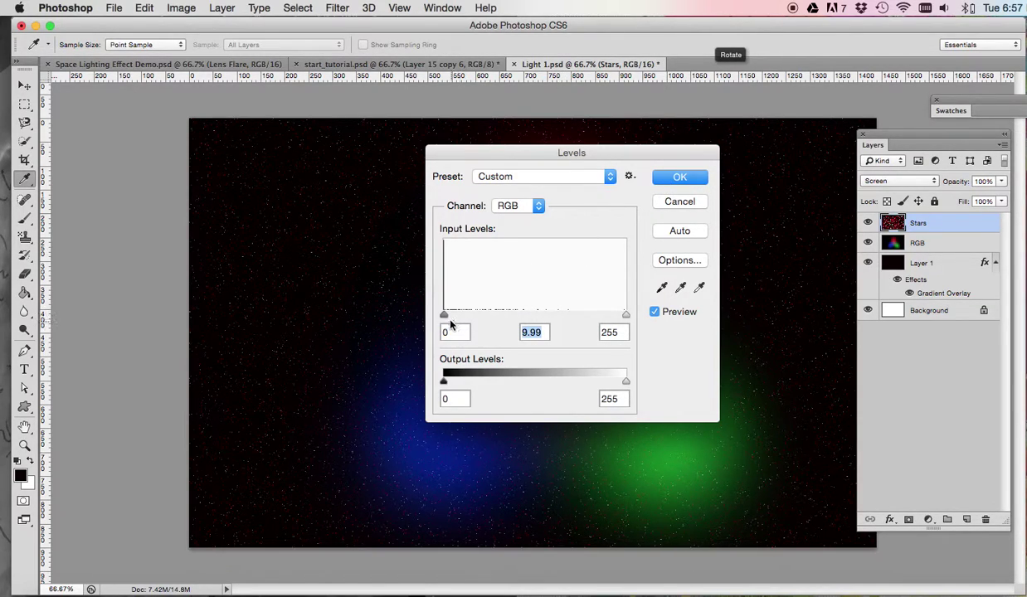
pyautogui.moveTo(444, 316)
pyautogui.mouseDown()
pyautogui.moveTo(543, 316)
pyautogui.moveTo(431, 305)
pyautogui.mouseUp()
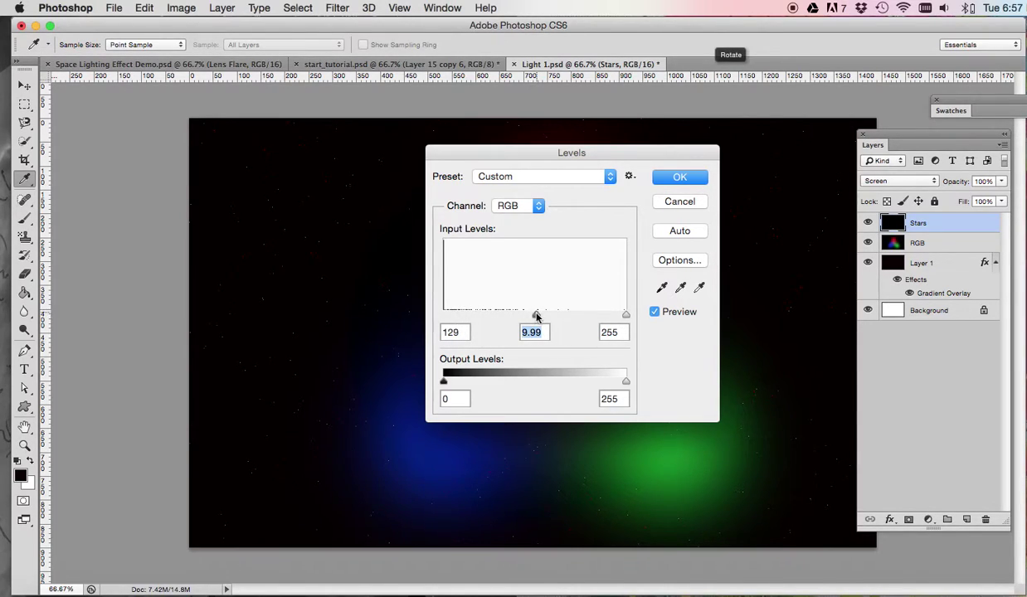
pyautogui.moveTo(520, 306); pyautogui.dragTo(440, 303)
pyautogui.moveTo(543, 316)
pyautogui.mouseDown()
pyautogui.moveTo(463, 318)
pyautogui.moveTo(558, 319)
pyautogui.mouseUp()
pyautogui.click(510, 315)
pyautogui.click(688, 201)
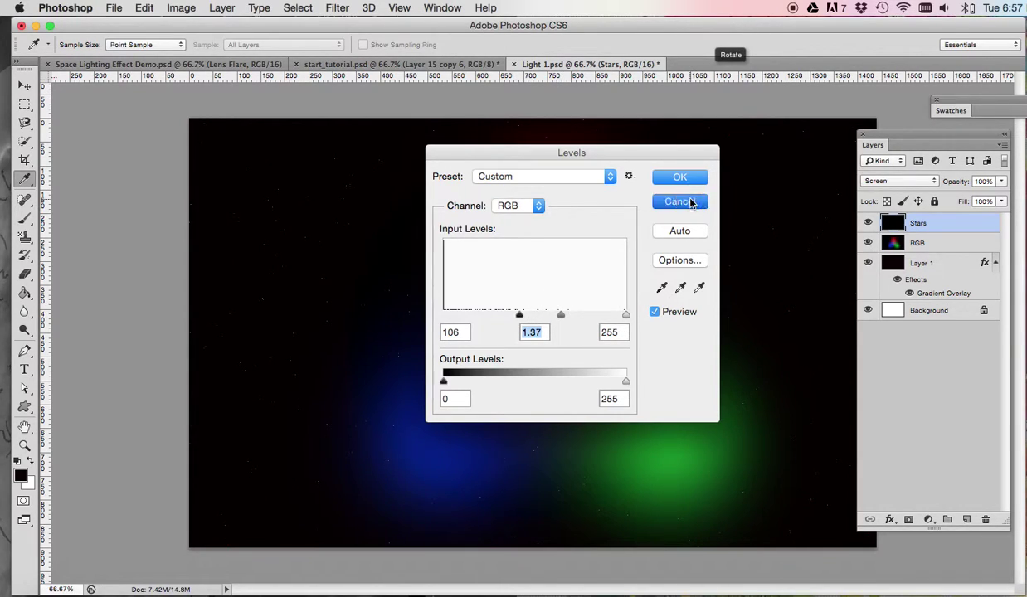
pyautogui.press('g')
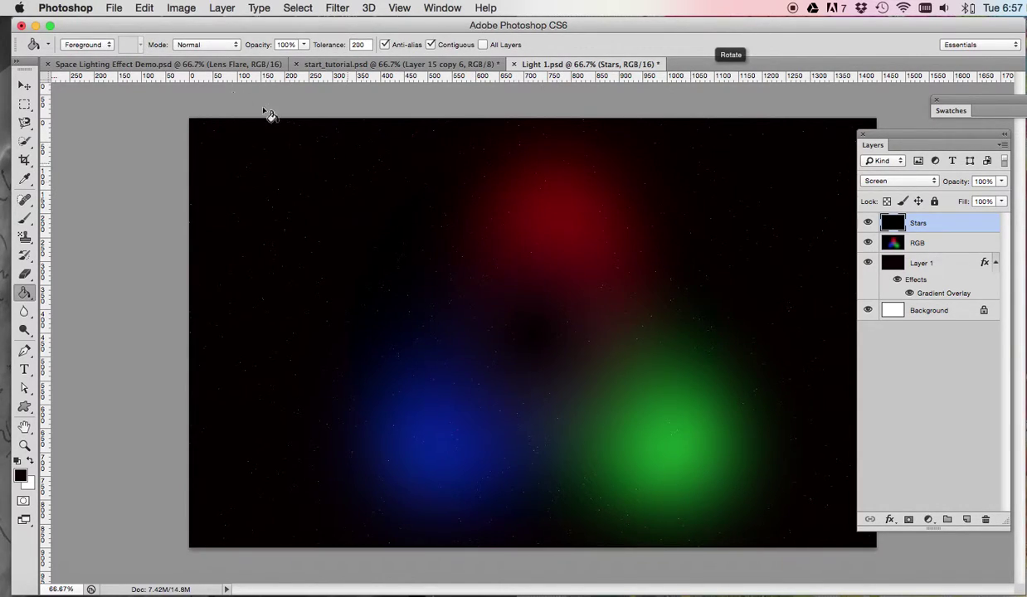
# Raise the Stars layer's Levels midtone gamma to about 1.30 and apply it
pyautogui.click(181, 8)
pyautogui.moveTo(184, 52)
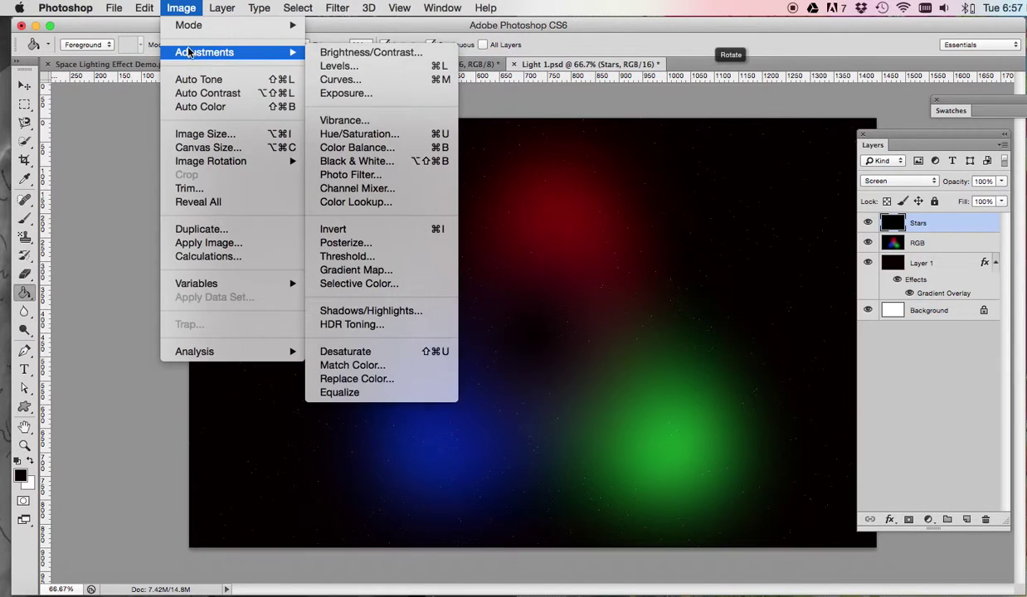
pyautogui.click(336, 66)
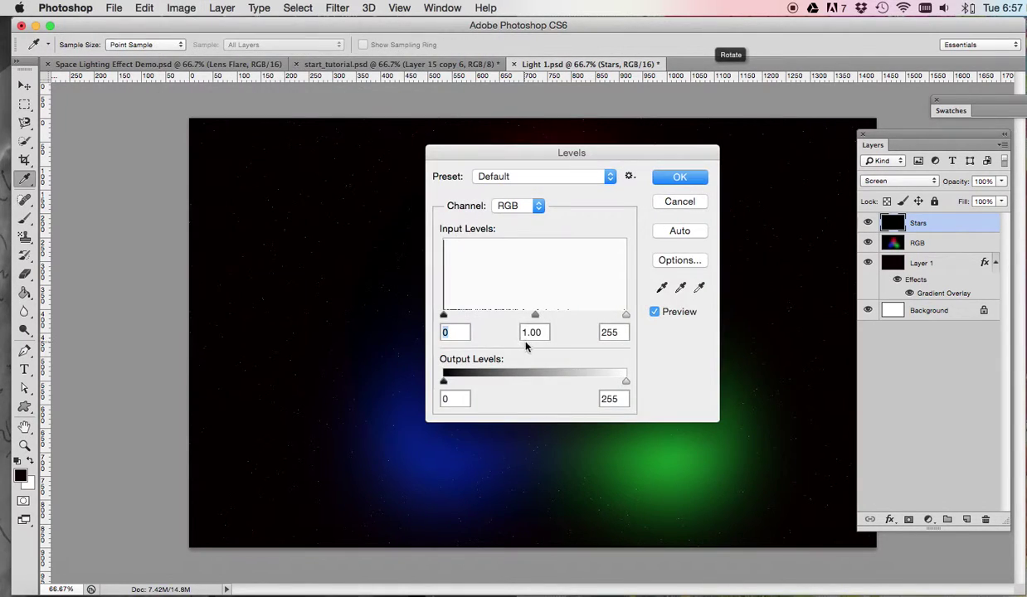
pyautogui.moveTo(535, 315); pyautogui.dragTo(513, 316)
pyautogui.moveTo(513, 154); pyautogui.dragTo(718, 217)
pyautogui.moveTo(720, 384)
pyautogui.mouseDown()
pyautogui.moveTo(735, 382)
pyautogui.moveTo(630, 384)
pyautogui.moveTo(704, 386)
pyautogui.mouseUp()
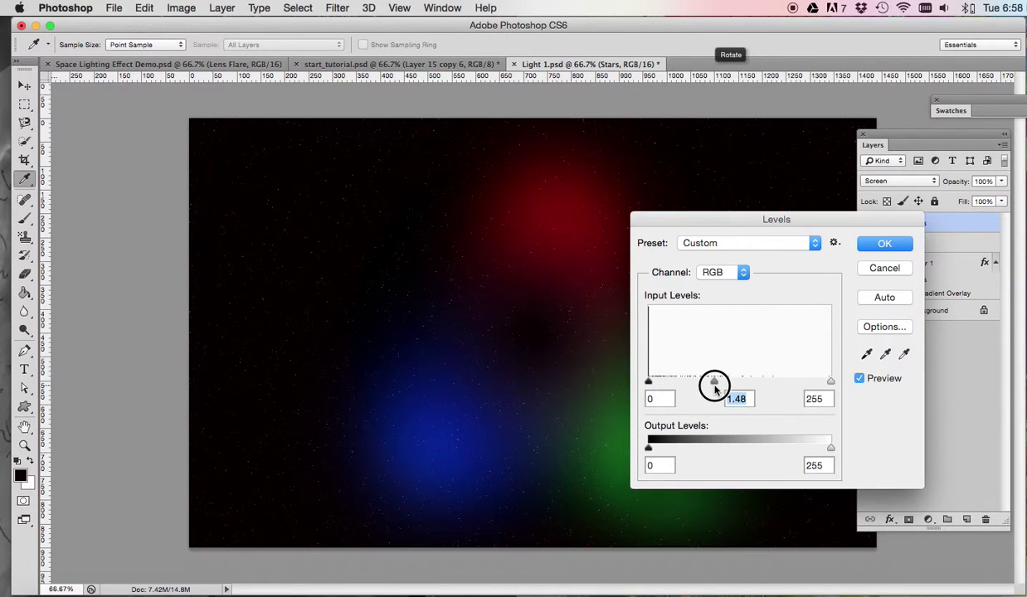
pyautogui.moveTo(715, 388); pyautogui.dragTo(723, 386)
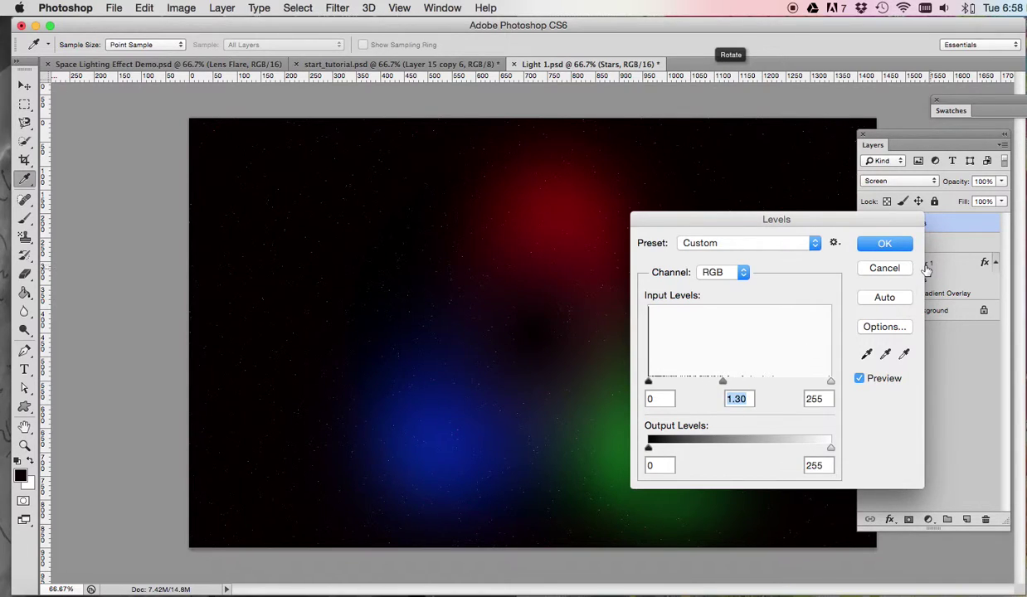
pyautogui.click(882, 247)
pyautogui.click(881, 244)
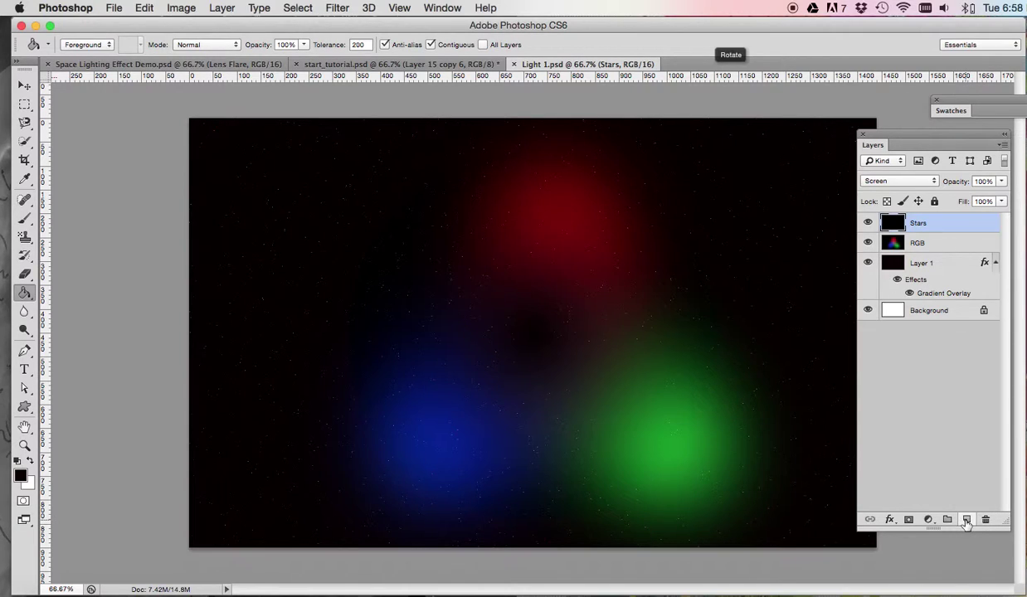
# Add a new layer above Stars and name it Nebula
pyautogui.click(966, 520)
pyautogui.doubleClick(919, 224)
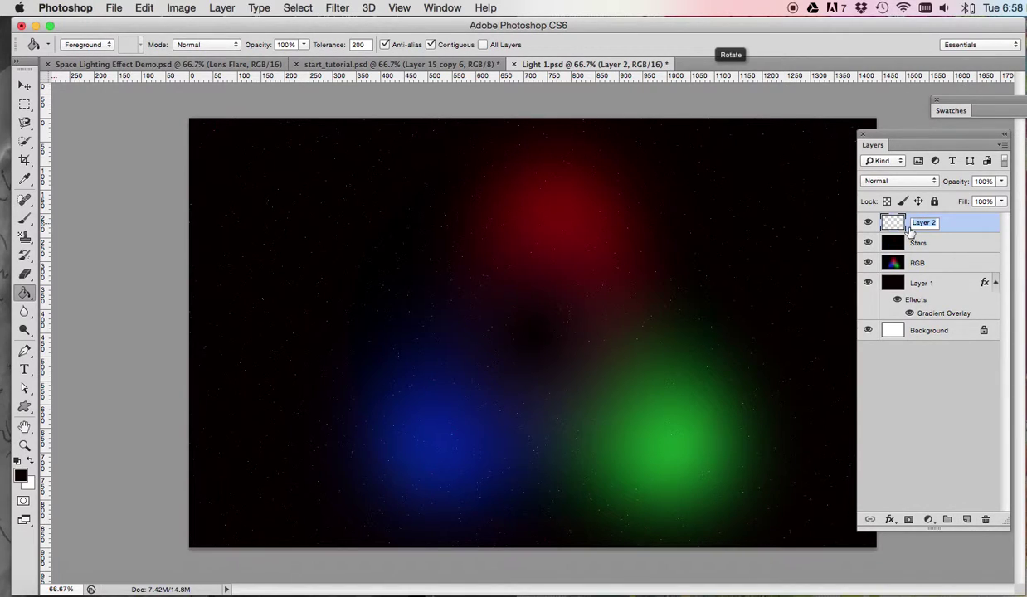
pyautogui.write('Nebula')
pyautogui.press('Return')
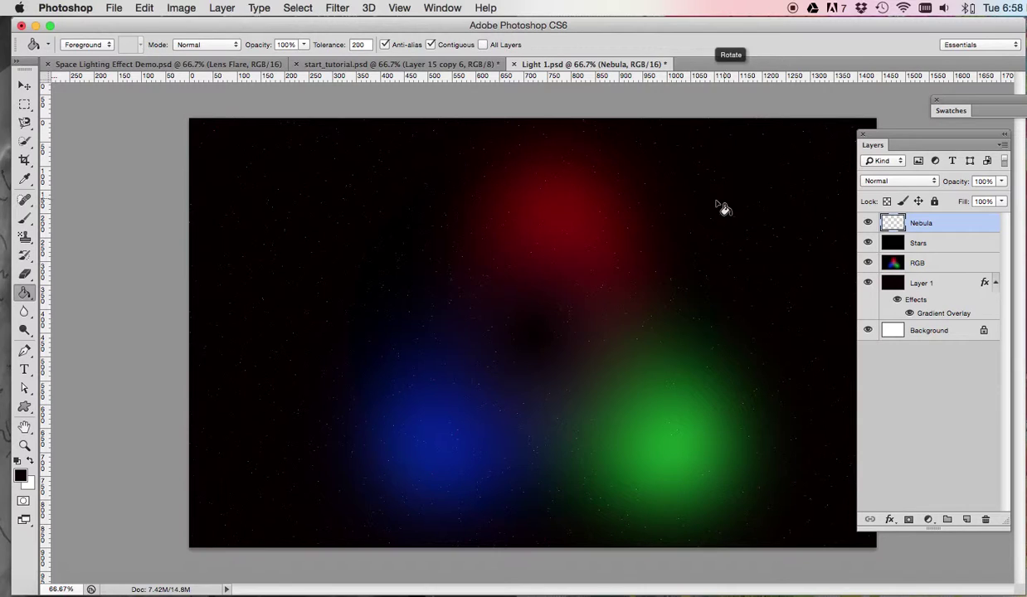
# Fill the Nebula layer with grey cloud texture using Filter > Render > Clouds
pyautogui.click(338, 8)
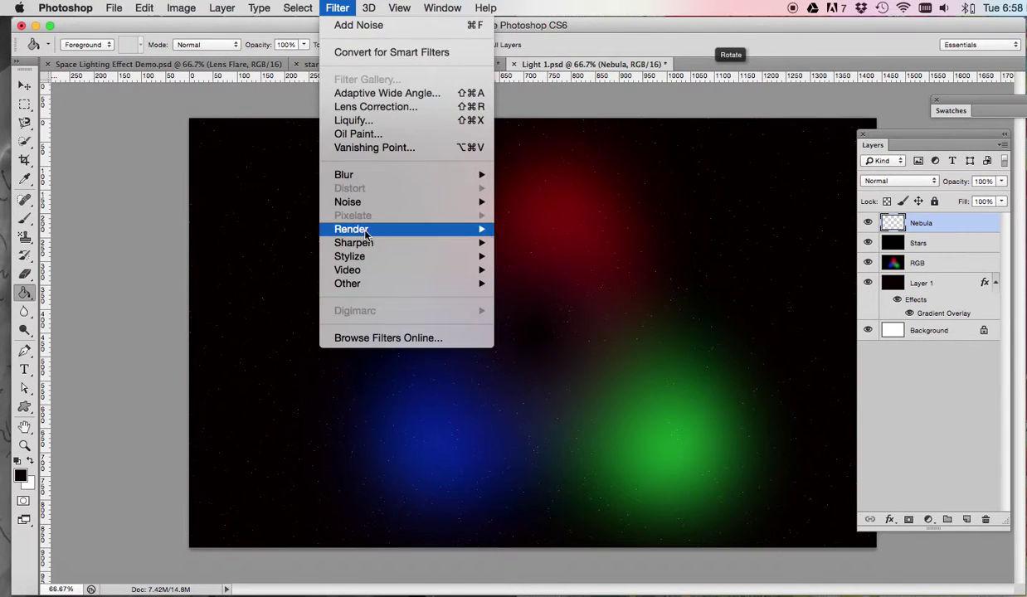
pyautogui.moveTo(365, 232)
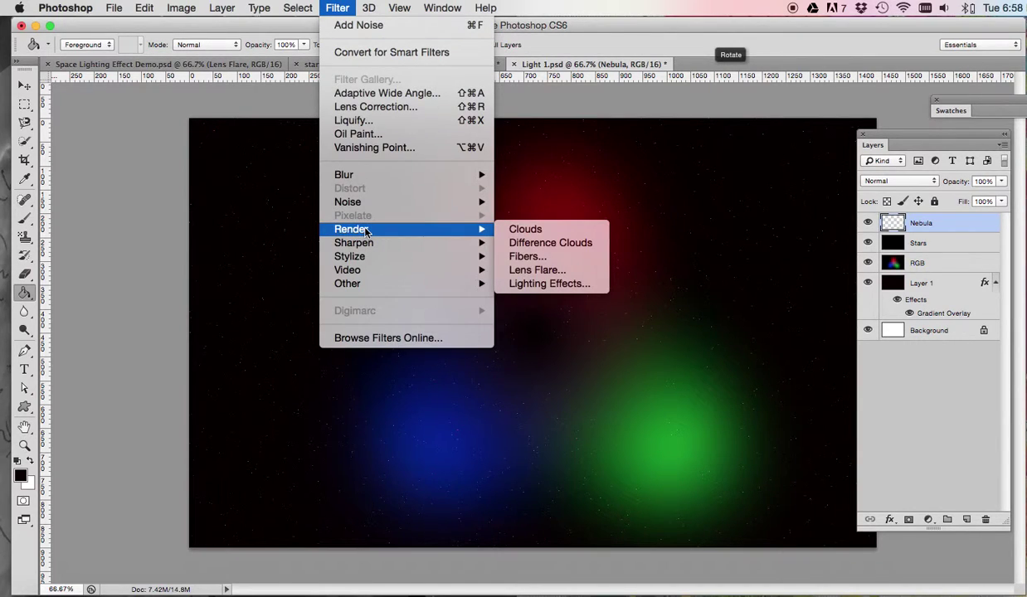
pyautogui.click(515, 228)
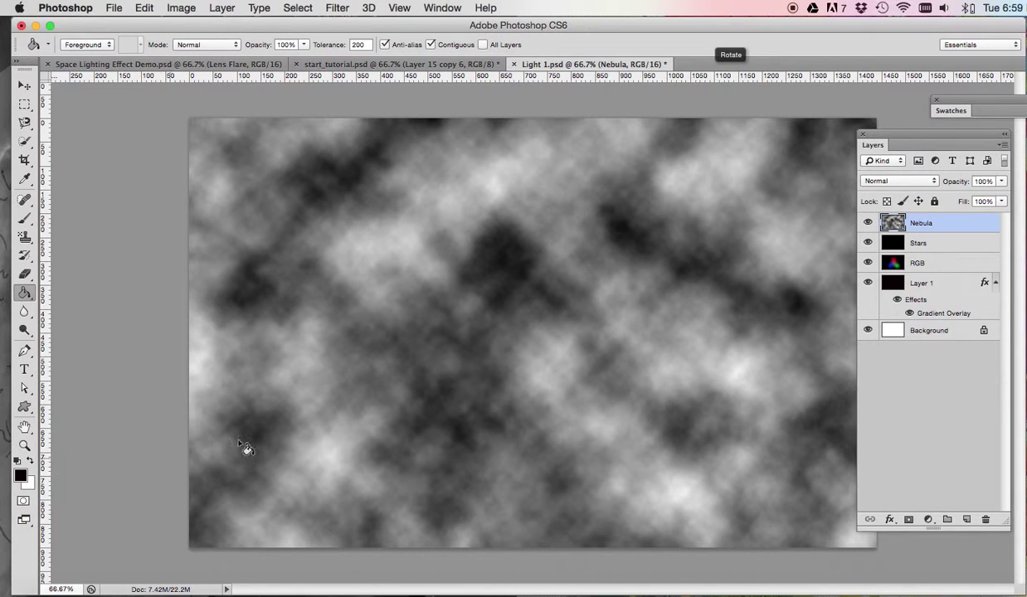
# Set the Nebula layer's blend mode to Overlay in Blending Options
pyautogui.click(224, 8)
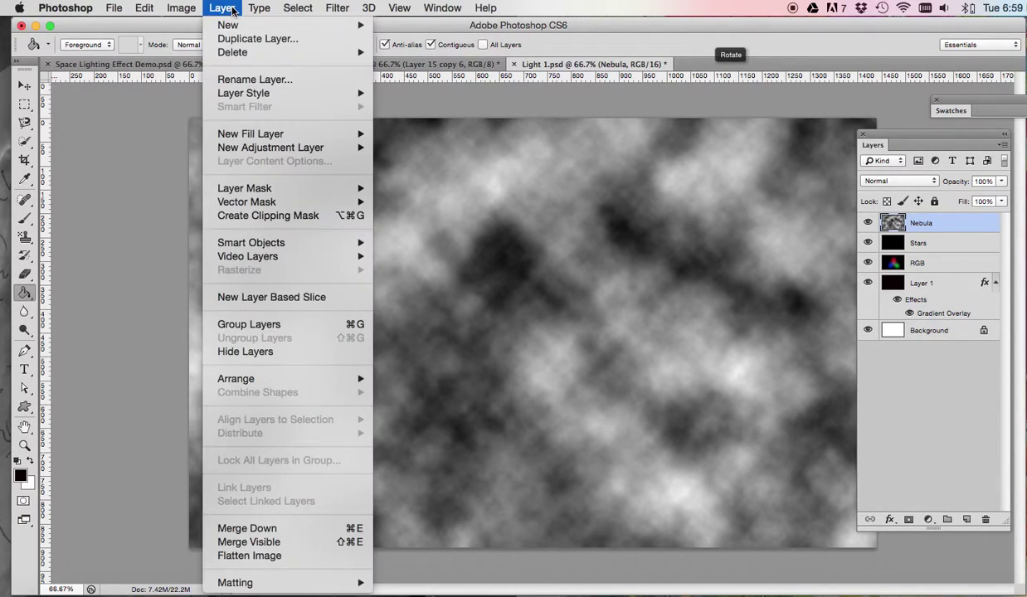
pyautogui.moveTo(265, 94)
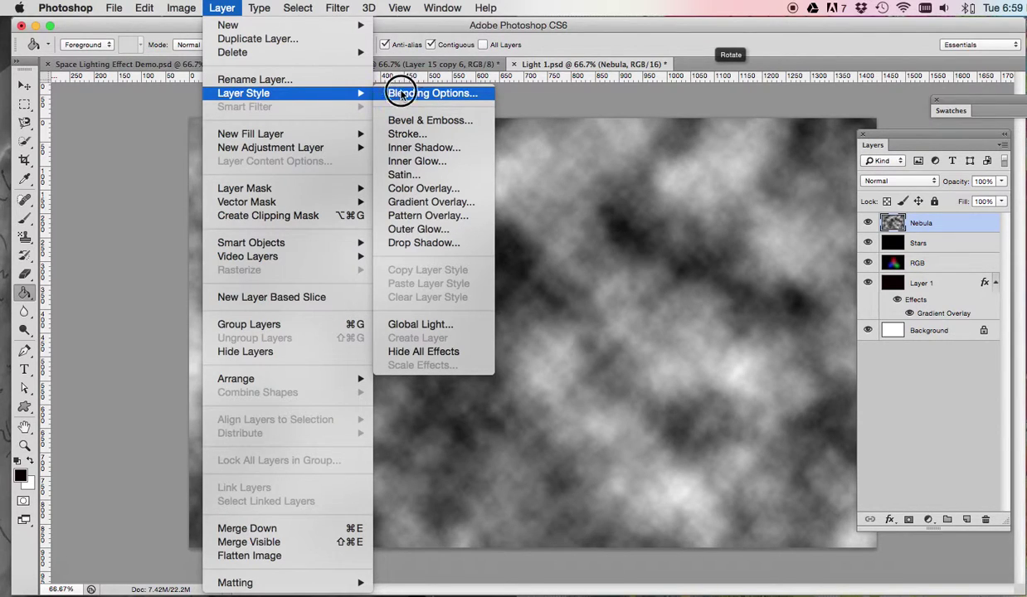
pyautogui.click(391, 94)
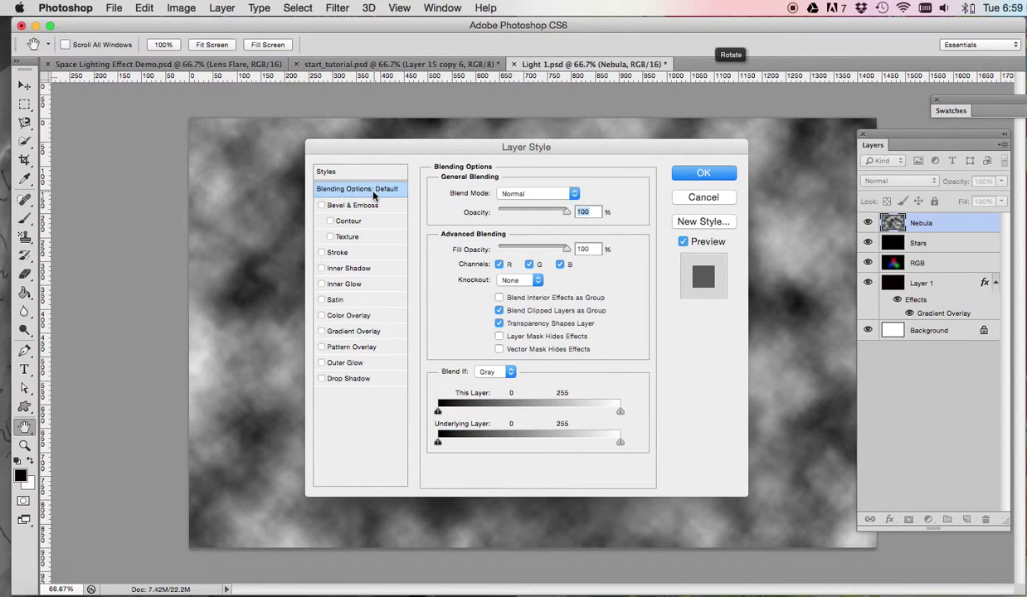
pyautogui.click(514, 195)
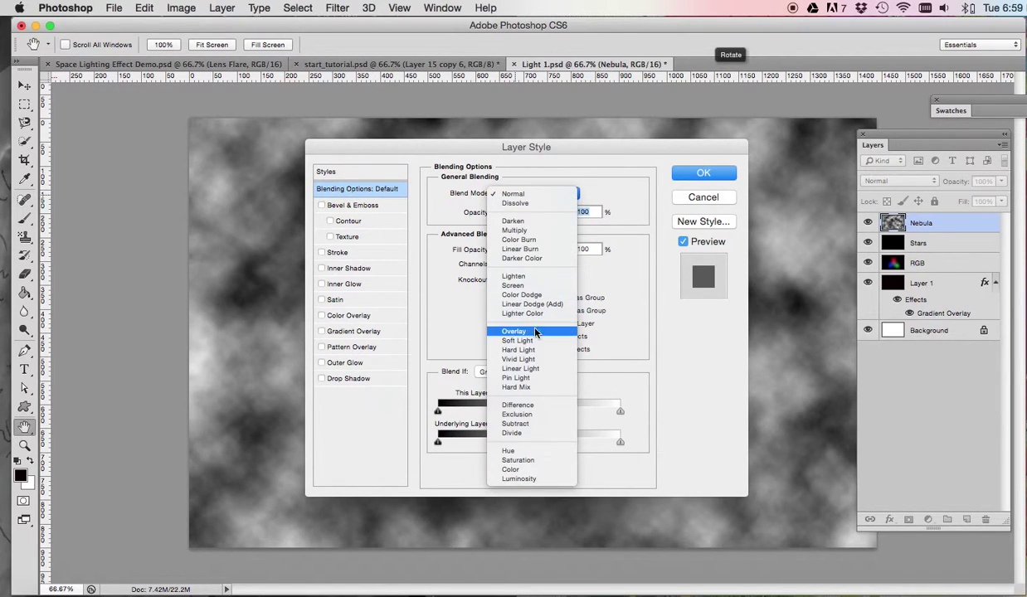
pyautogui.click(517, 316)
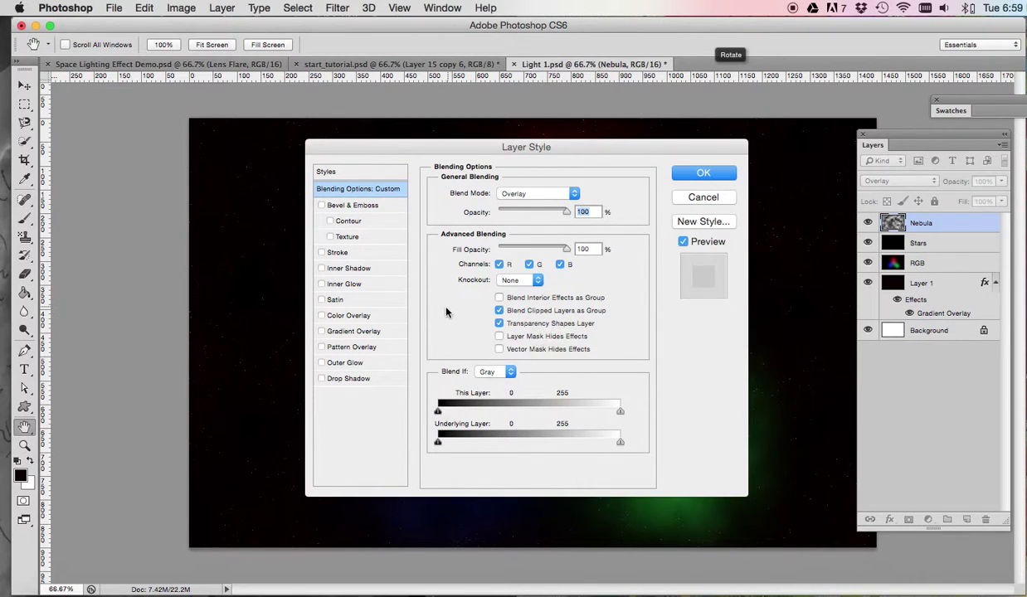
# Add a Gradient Overlay blended in Overlay mode and open its gradient for editing
pyautogui.click(388, 332)
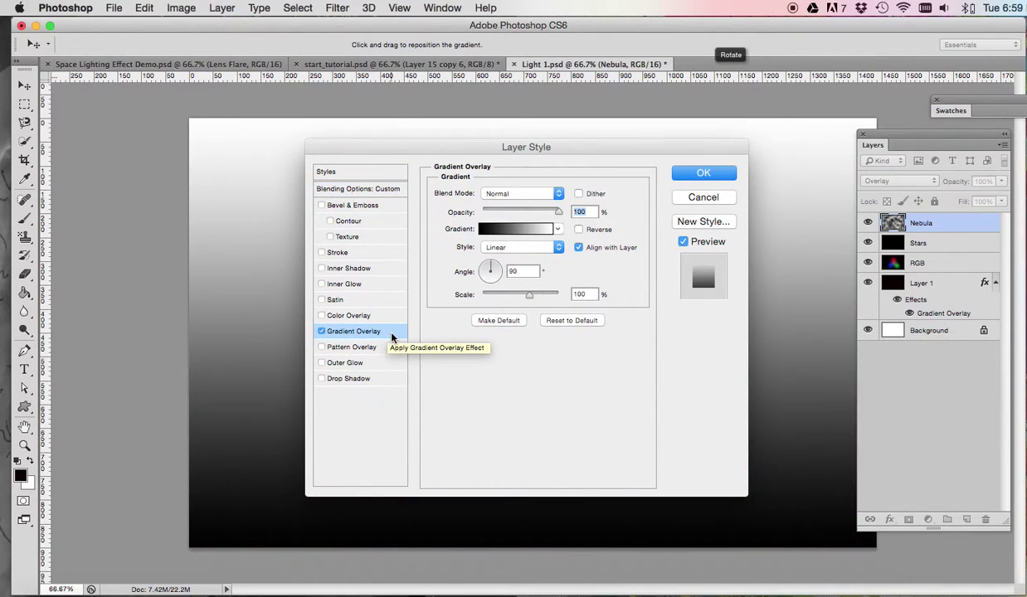
pyautogui.click(497, 193)
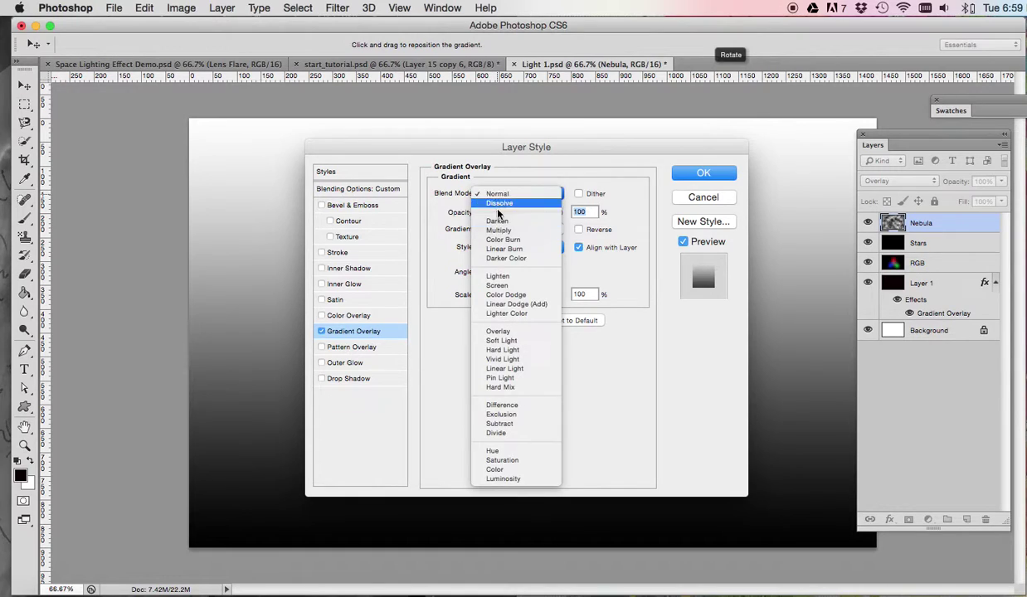
pyautogui.click(514, 331)
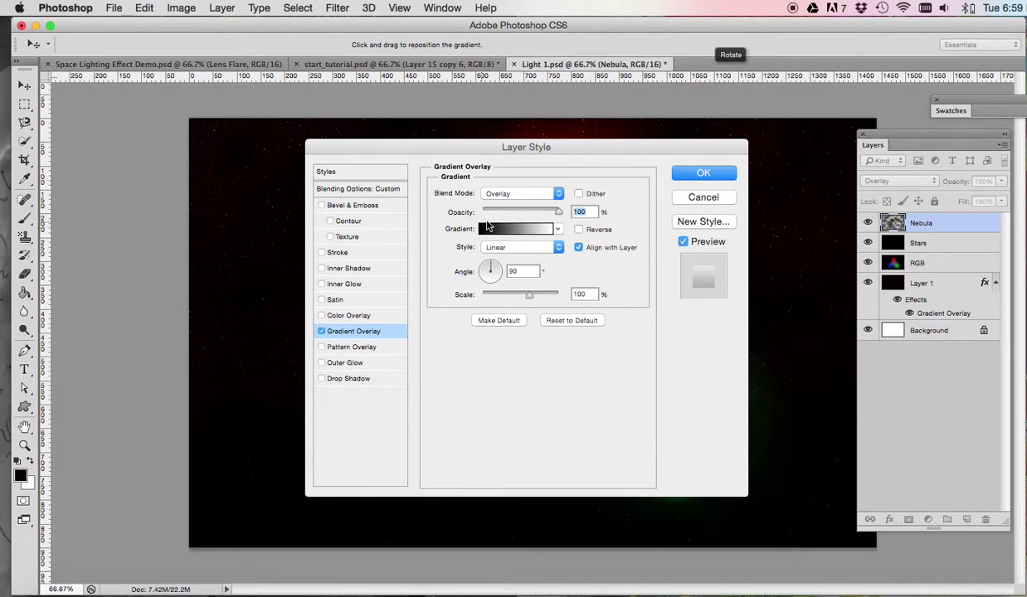
pyautogui.click(556, 229)
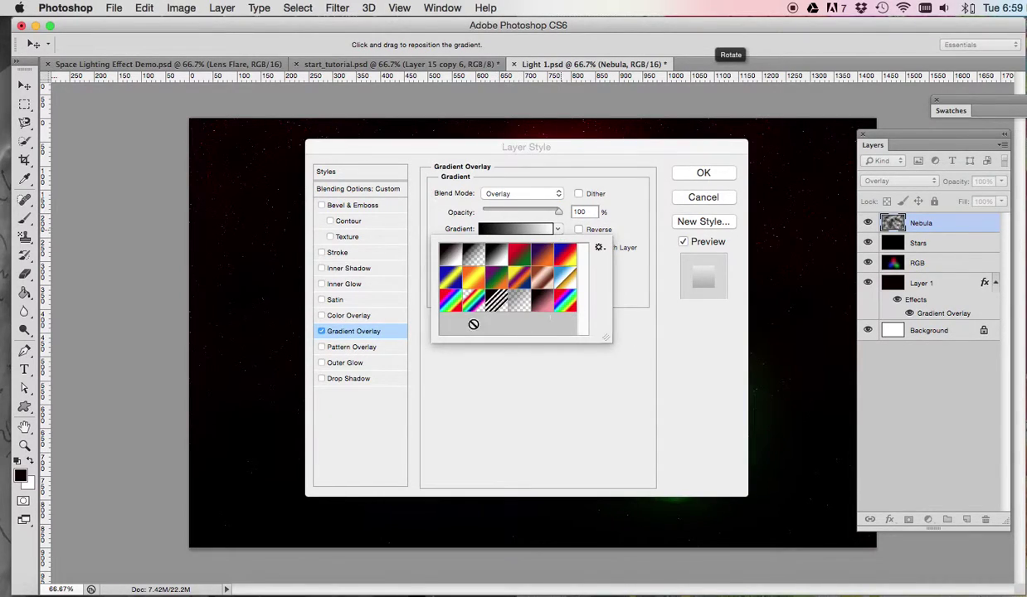
pyautogui.click(615, 272)
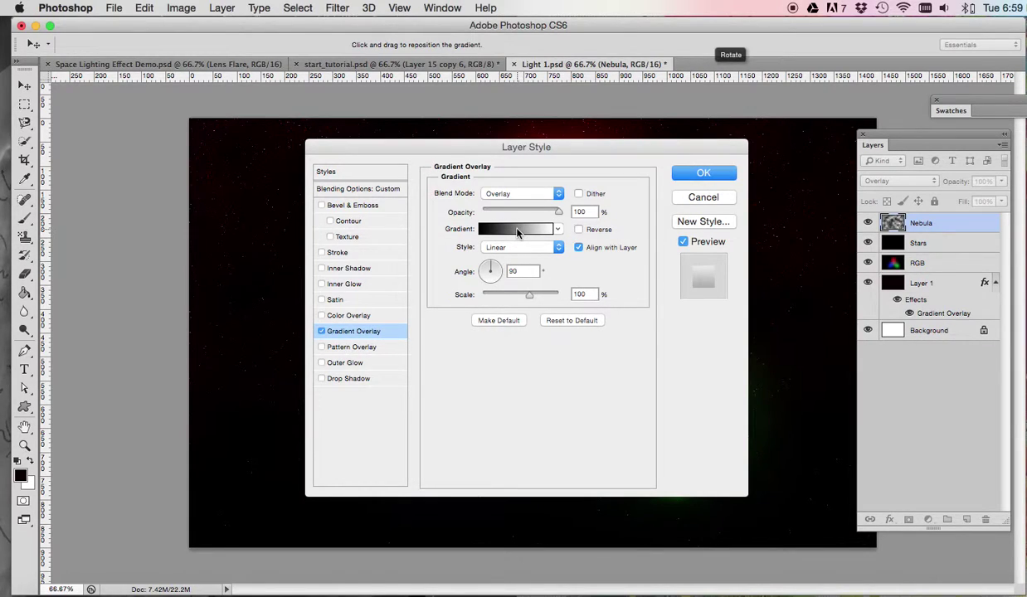
pyautogui.click(517, 232)
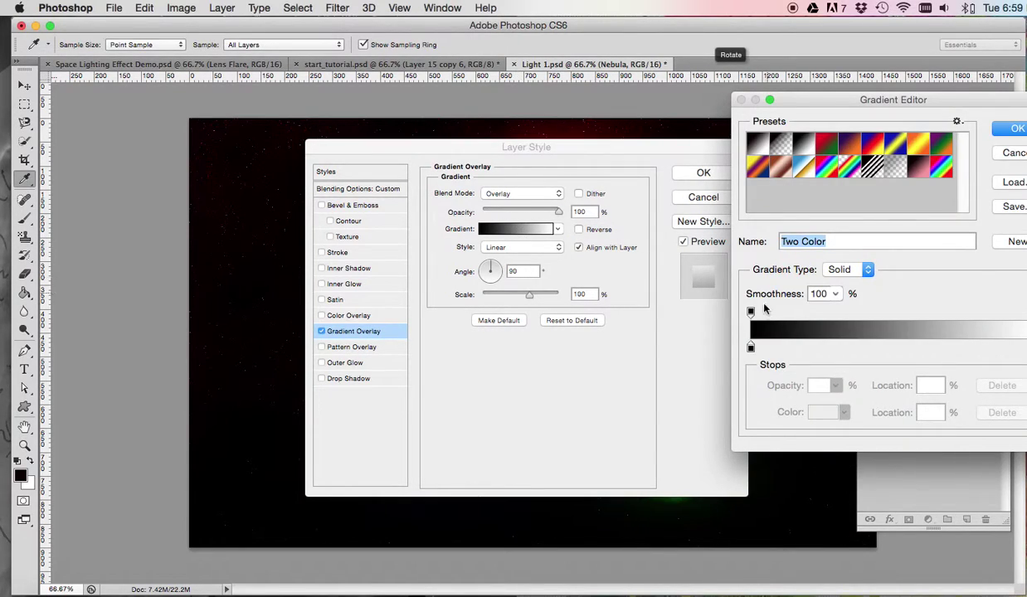
# Start from the Spectrum preset, delete the cyan, magenta and red stops, and shift green and yellow left
pyautogui.moveTo(821, 104); pyautogui.dragTo(716, 143)
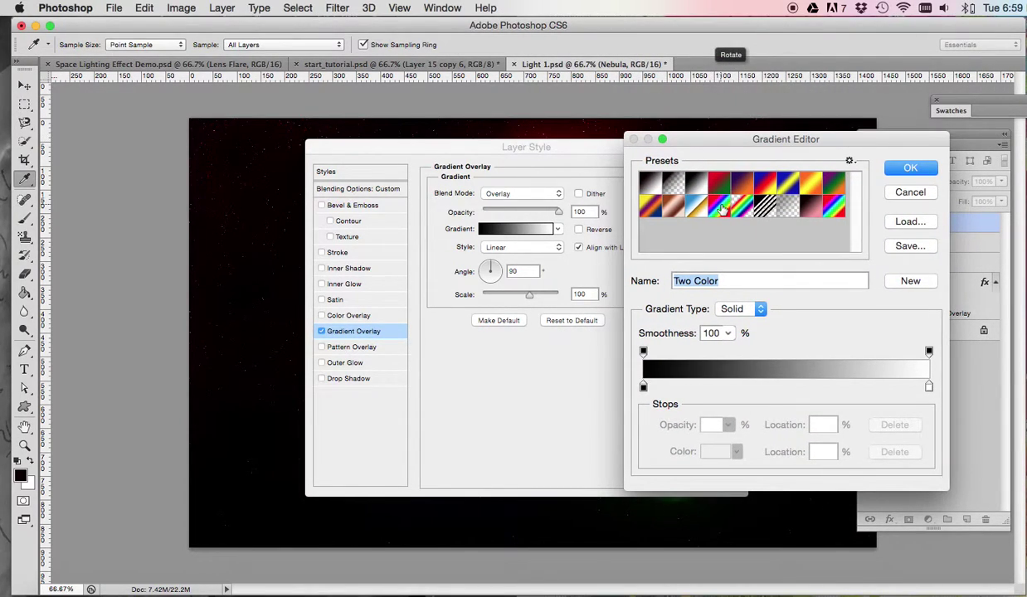
pyautogui.click(722, 209)
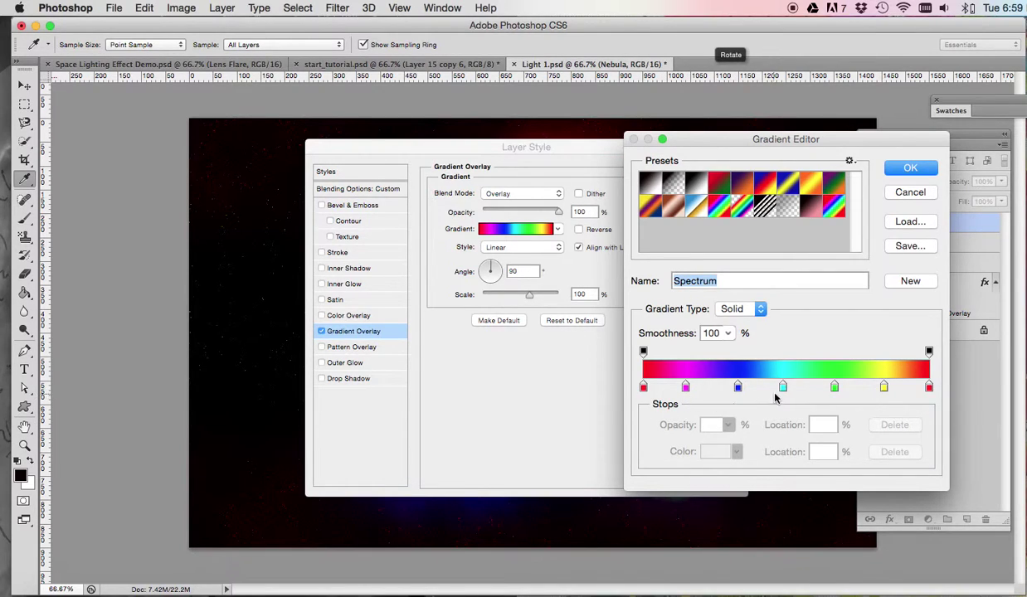
pyautogui.click(781, 388)
pyautogui.moveTo(781, 388); pyautogui.dragTo(757, 406)
pyautogui.click(685, 388)
pyautogui.moveTo(685, 388); pyautogui.dragTo(651, 403)
pyautogui.click(643, 388)
pyautogui.moveTo(737, 386); pyautogui.dragTo(678, 390)
pyautogui.moveTo(834, 387); pyautogui.dragTo(753, 388)
pyautogui.moveTo(882, 388); pyautogui.dragTo(836, 388)
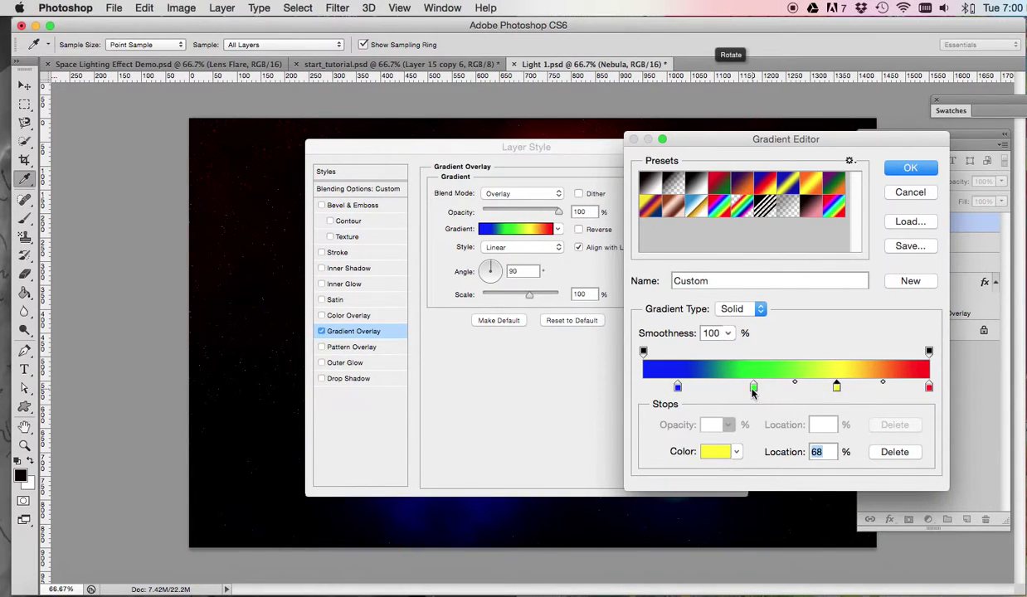
pyautogui.moveTo(753, 388); pyautogui.dragTo(757, 390)
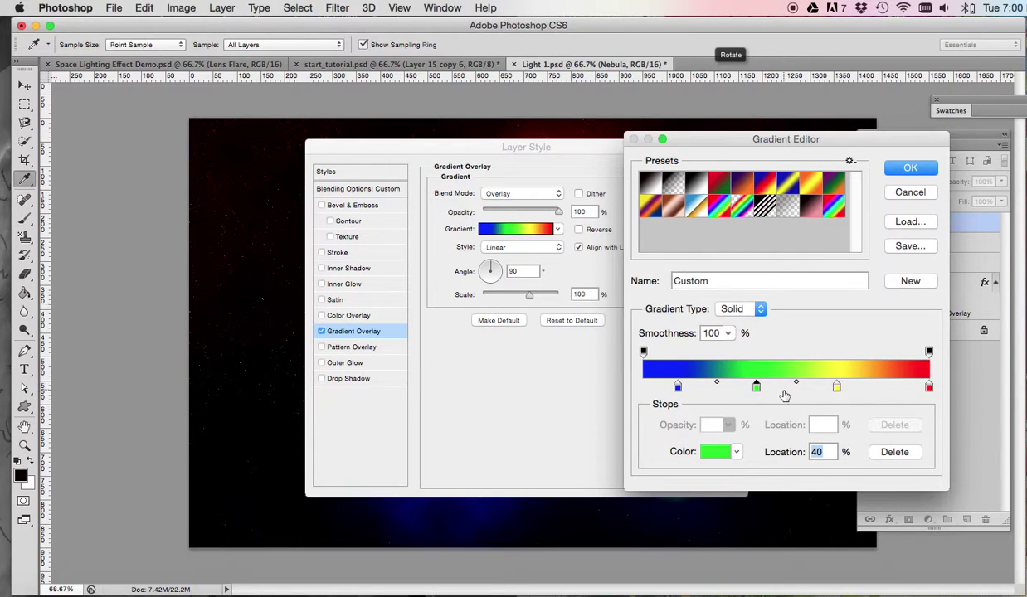
# Recolour the blue stop light cyan, place stops at 17%, 42% and 66%, and accept the gradient
pyautogui.doubleClick(677, 388)
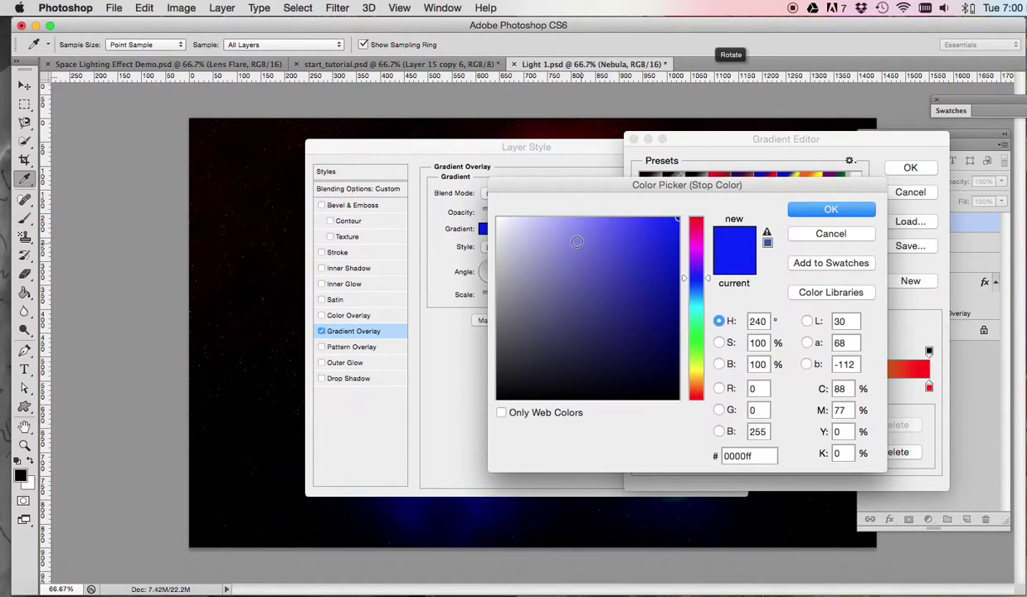
pyautogui.moveTo(646, 220)
pyautogui.mouseDown()
pyautogui.moveTo(620, 217)
pyautogui.moveTo(672, 214)
pyautogui.mouseUp()
pyautogui.click(696, 311)
pyautogui.click(802, 212)
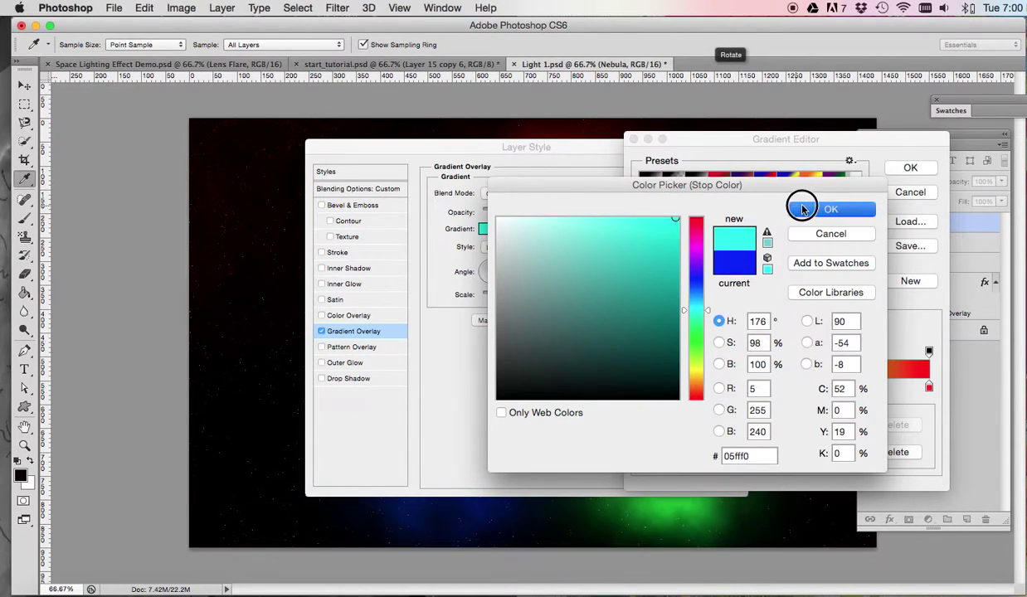
pyautogui.moveTo(755, 387); pyautogui.dragTo(761, 387)
pyautogui.moveTo(678, 387); pyautogui.dragTo(691, 387)
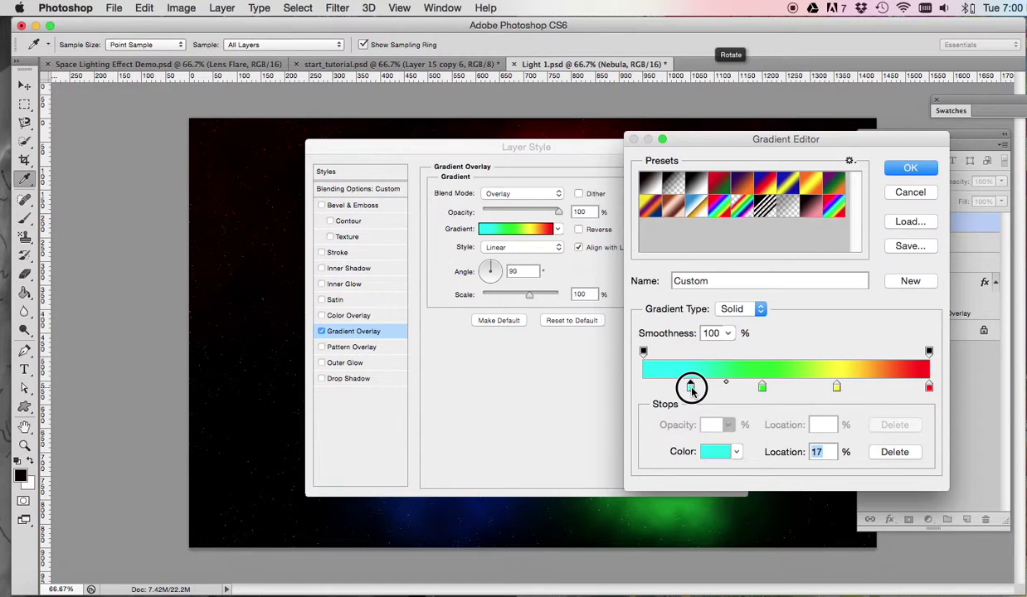
pyautogui.click(836, 387)
pyautogui.moveTo(835, 386); pyautogui.dragTo(831, 387)
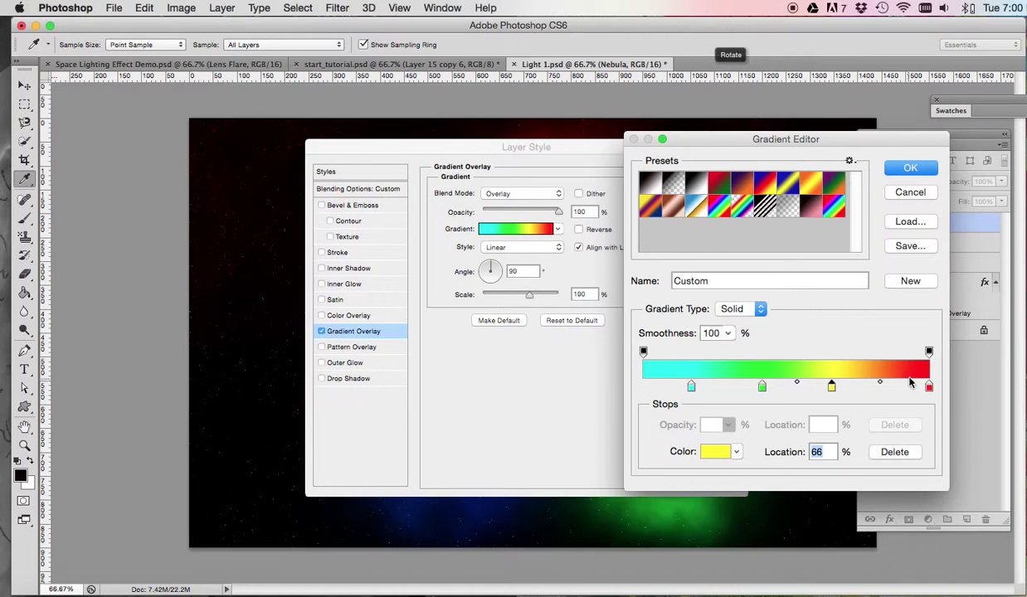
pyautogui.click(889, 168)
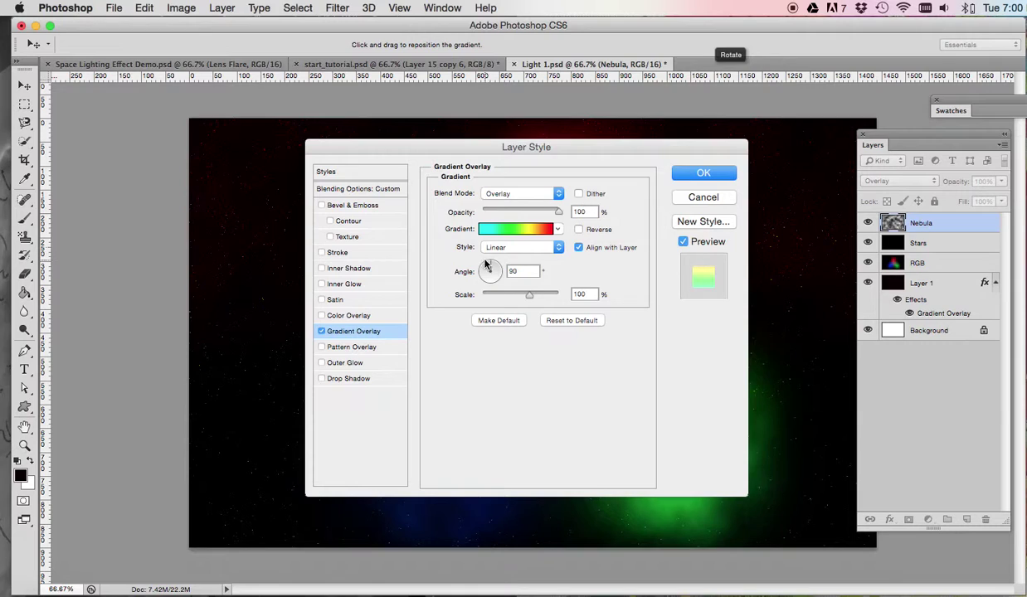
# Set the Gradient Overlay angle to 130° and scale to 49%, then confirm Layer Style
pyautogui.click(516, 272)
pyautogui.write('130')
pyautogui.click(580, 295)
pyautogui.write('49')
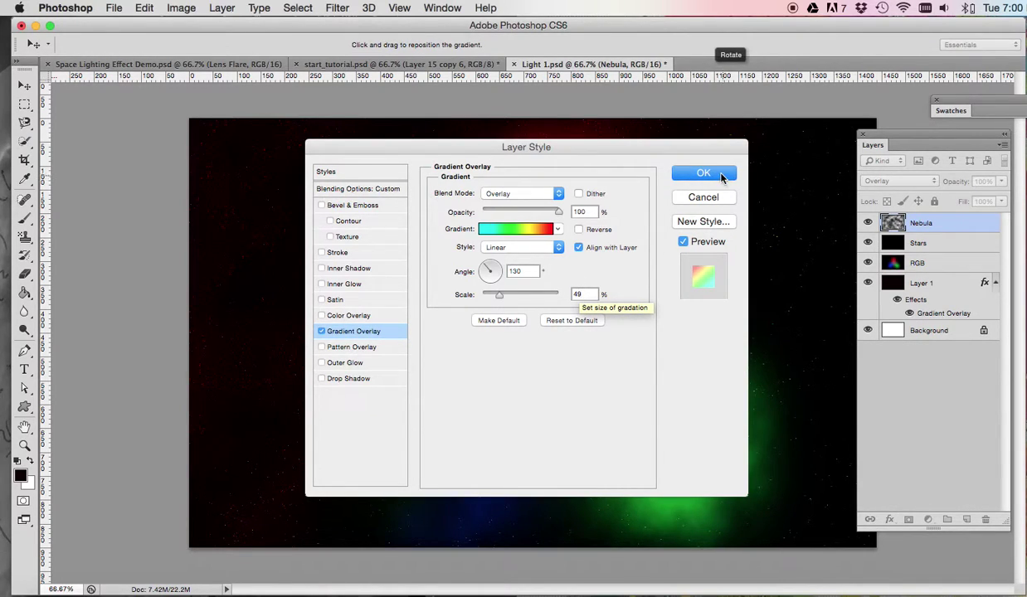
pyautogui.click(718, 173)
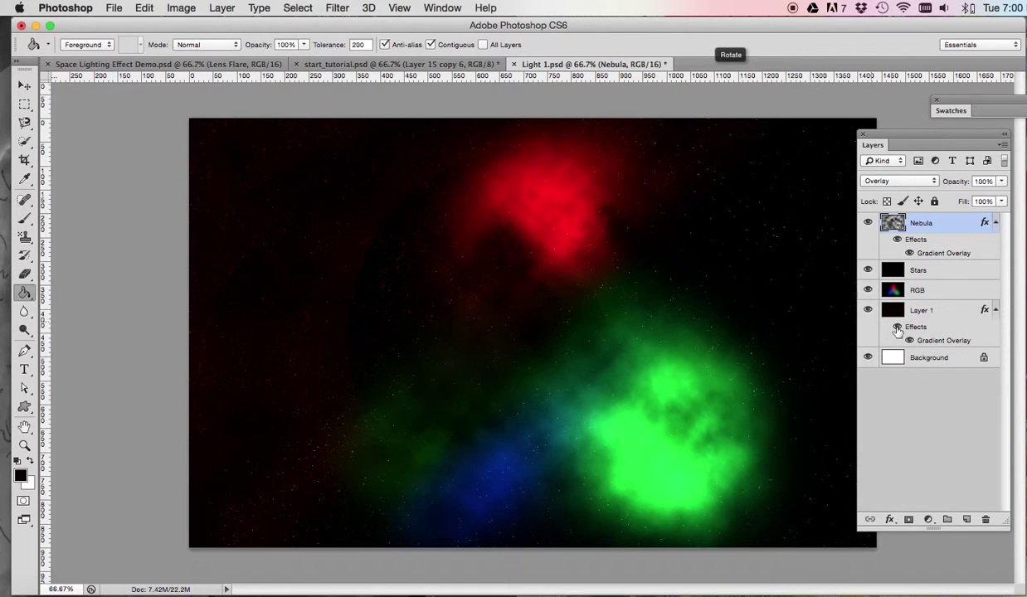
# Create a layer named Lens Flare, fill it with black, and move it just above Background
pyautogui.click(966, 521)
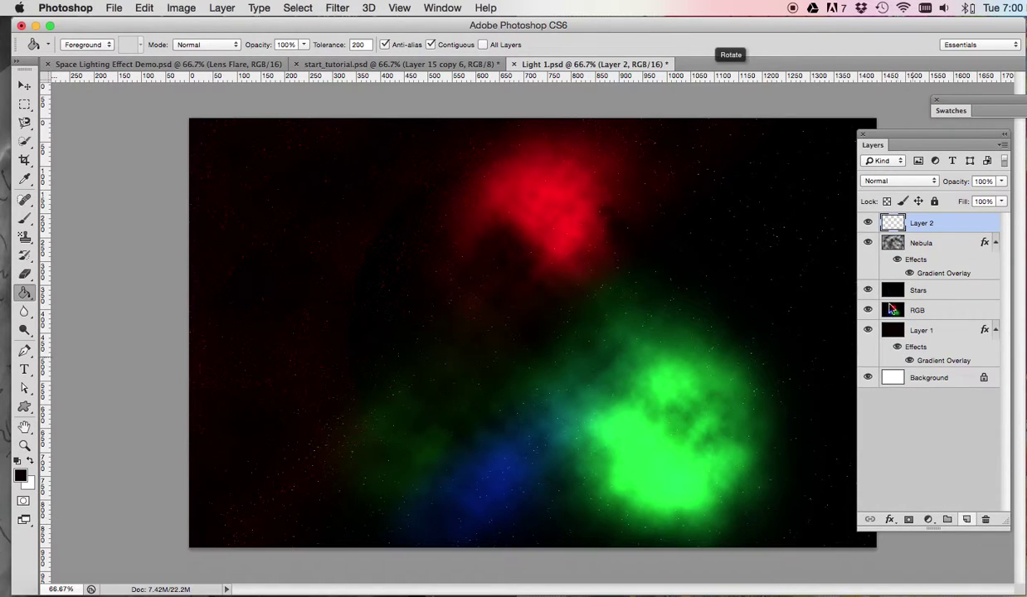
pyautogui.doubleClick(920, 222)
pyautogui.write('Lens')
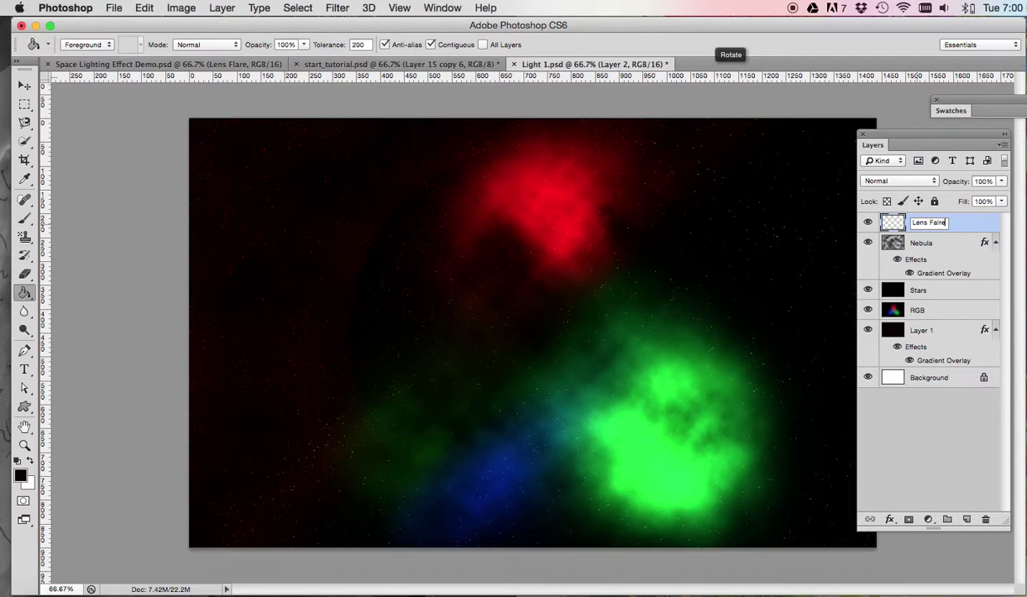
pyautogui.write(' Flare')
pyautogui.press('Return')
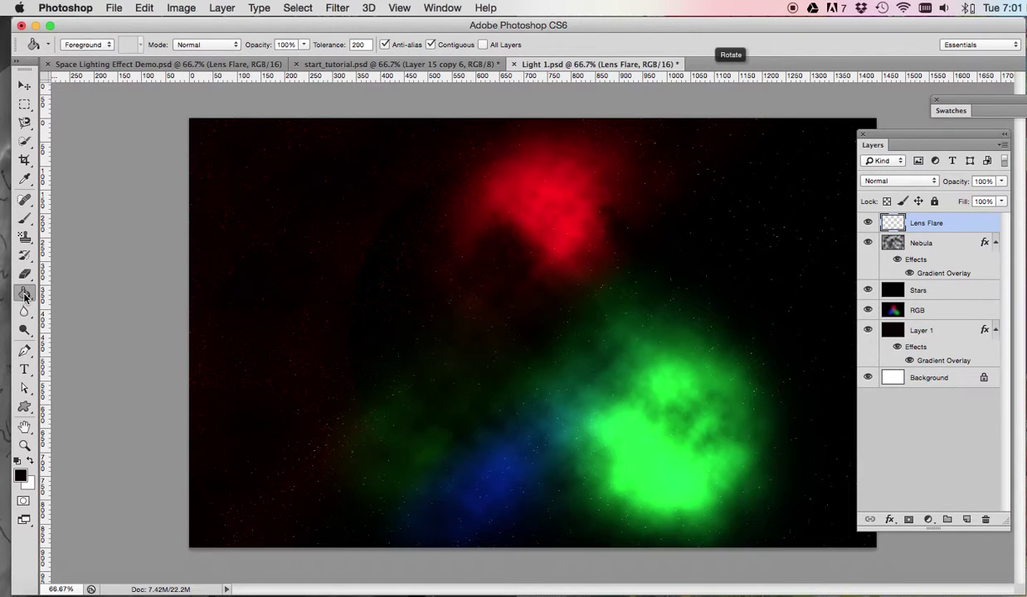
pyautogui.click(406, 290)
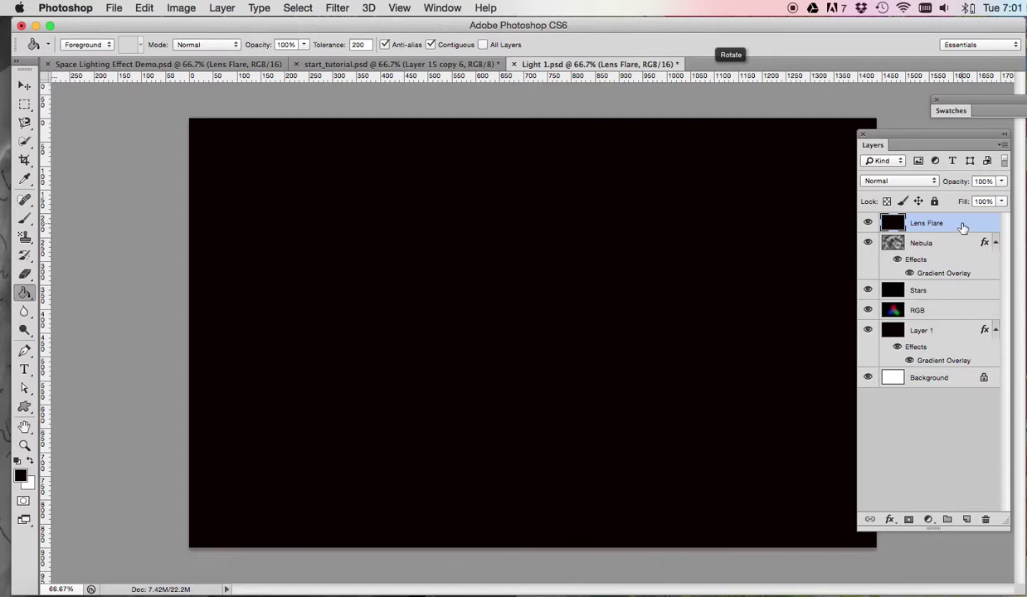
pyautogui.moveTo(961, 227); pyautogui.dragTo(961, 363)
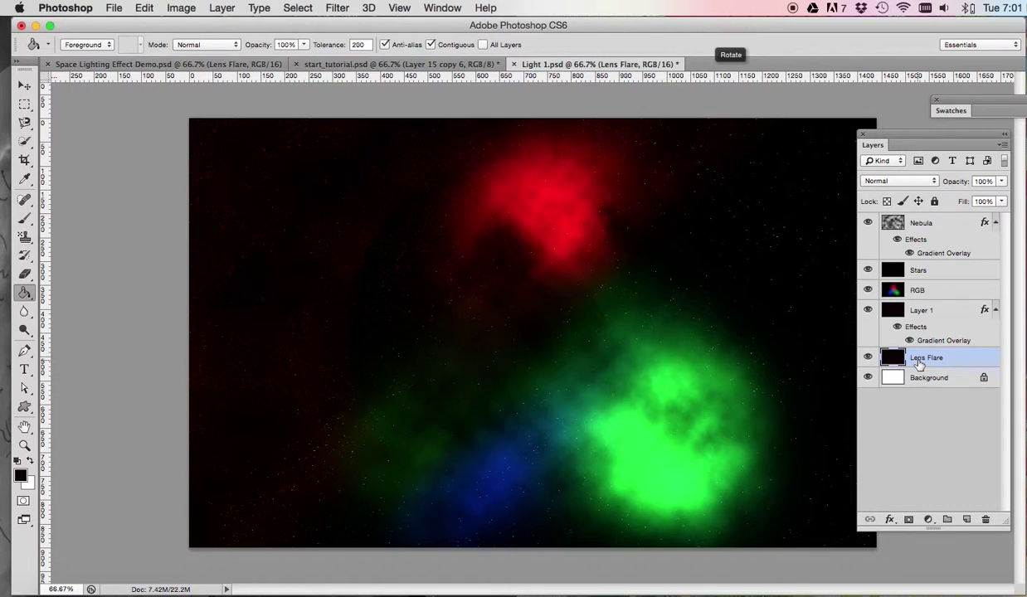
# Render a 105mm Prime lens flare on the Lens Flare layer, toggling Layer 1 to check it
pyautogui.click(338, 10)
pyautogui.moveTo(369, 228)
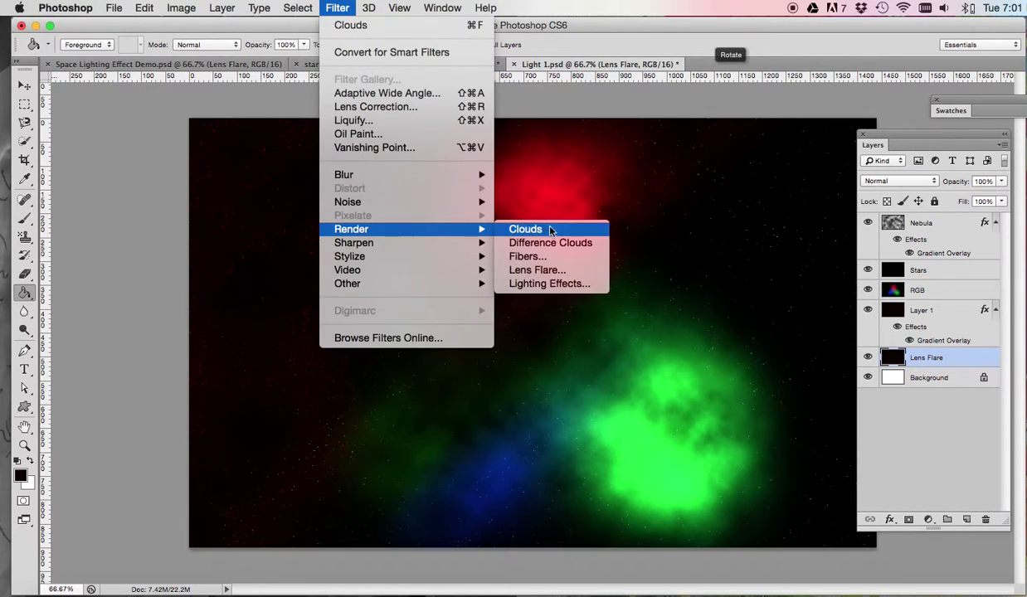
pyautogui.click(537, 271)
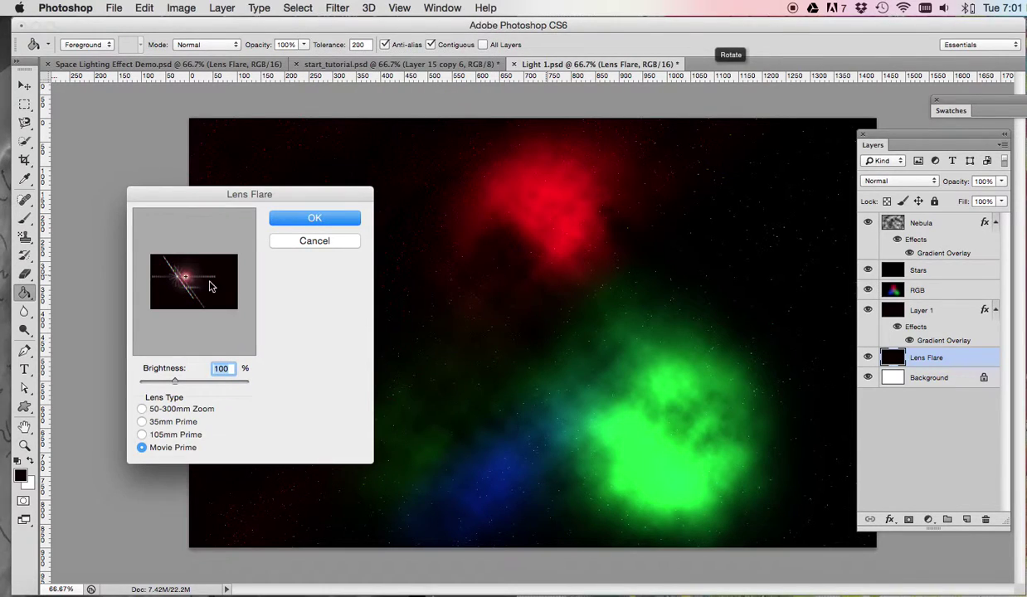
pyautogui.click(141, 434)
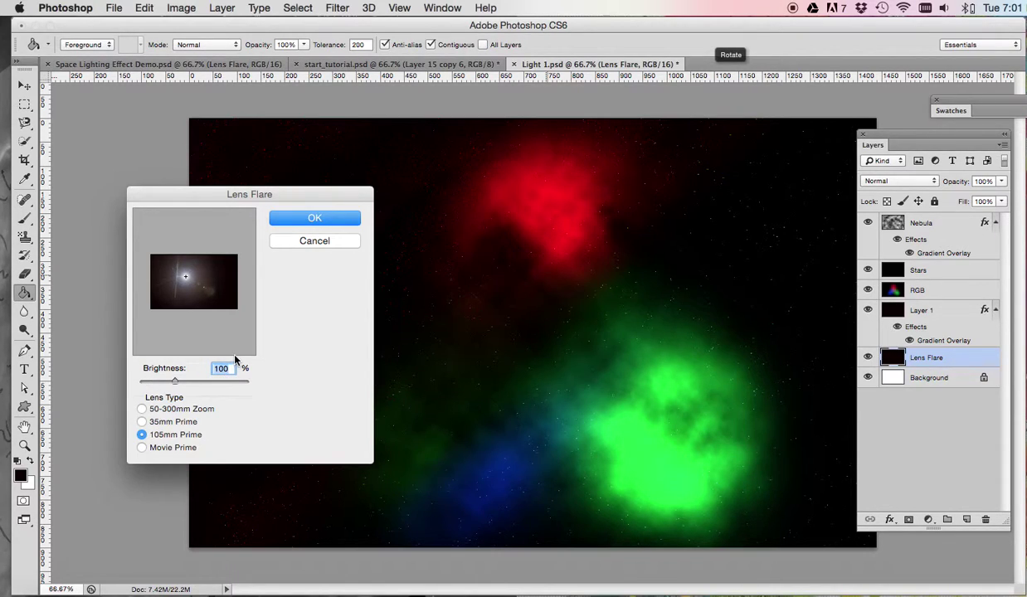
pyautogui.click(312, 220)
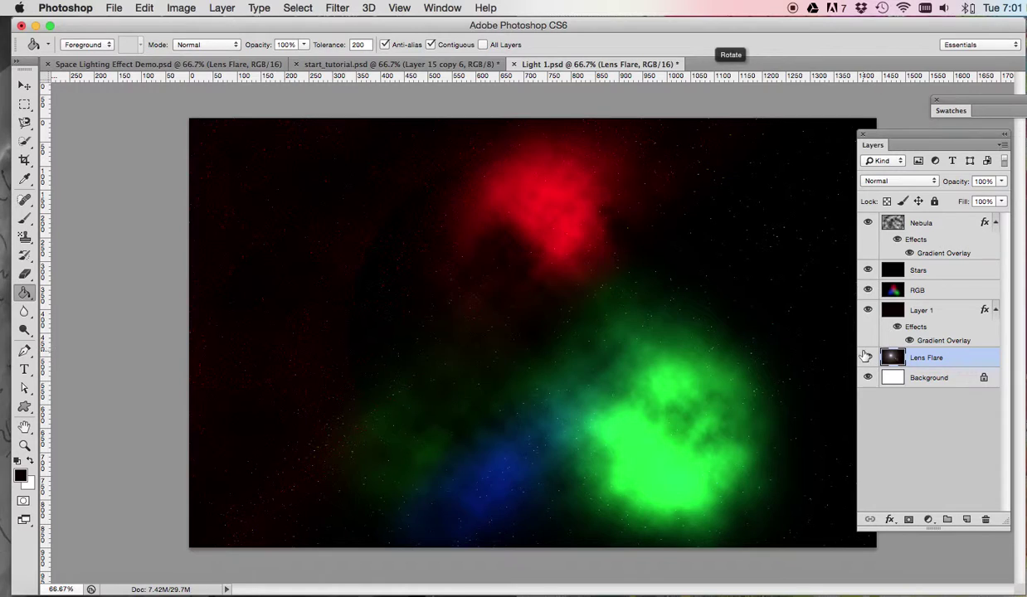
pyautogui.click(867, 312)
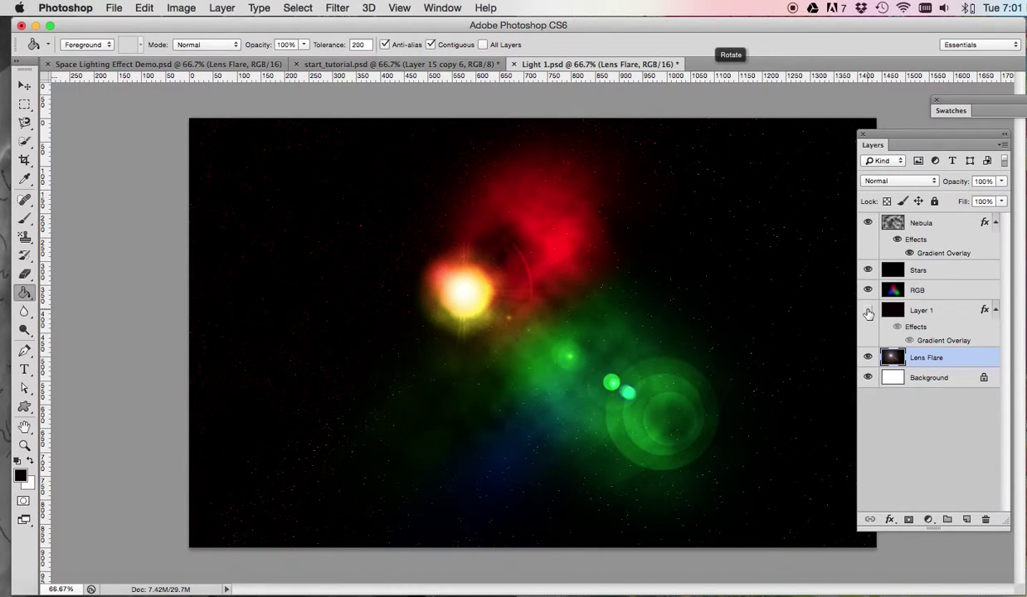
pyautogui.click(867, 311)
# Move the Lens Flare layer above Layer 1 and save the document
pyautogui.click(867, 311)
pyautogui.click(867, 312)
pyautogui.moveTo(912, 357); pyautogui.dragTo(935, 312)
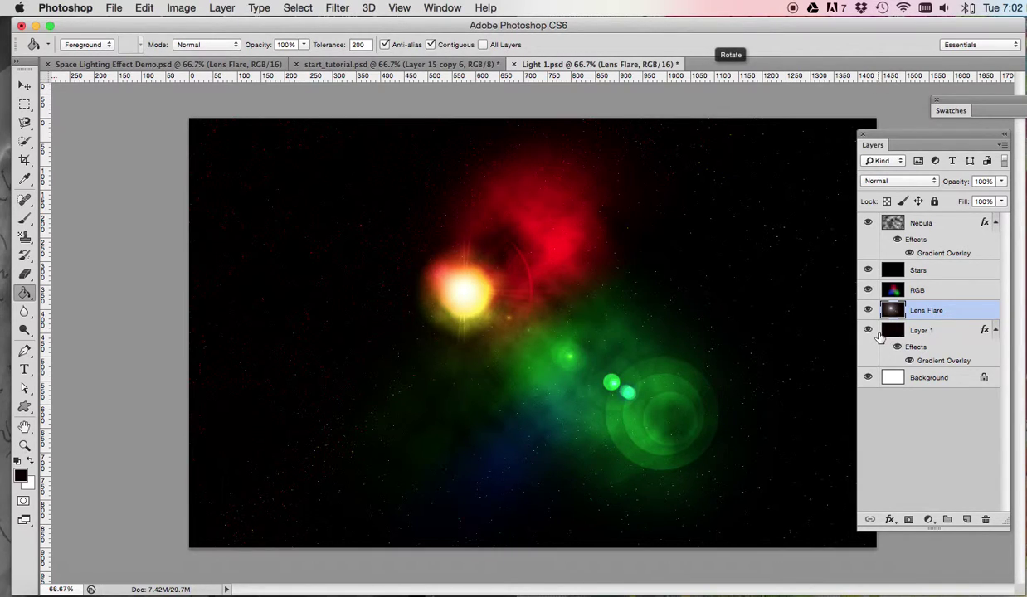
pyautogui.press('super+s')
# Add a new layer above Lens Flare named Rays of Light
pyautogui.click(966, 520)
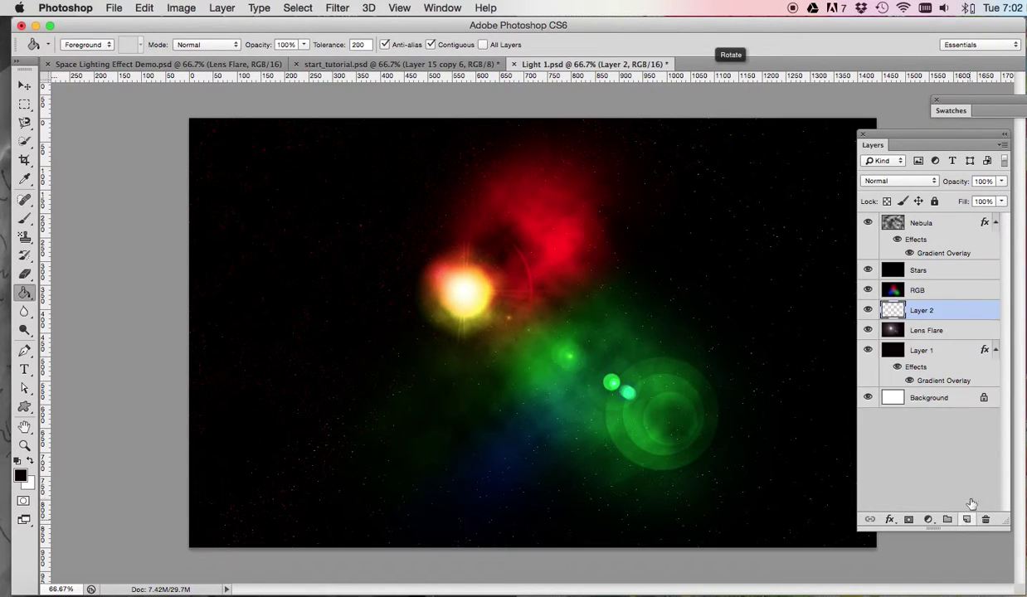
pyautogui.doubleClick(920, 312)
pyautogui.write('Pay')
pyautogui.press('Return')
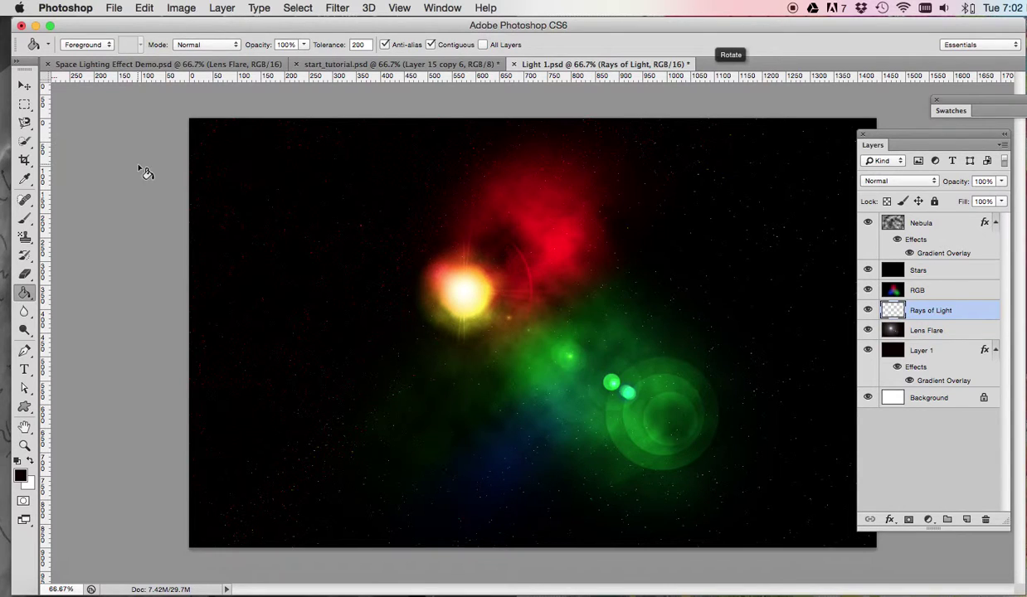
# Select a 1310×450 px rectangle across the top half of the canvas
pyautogui.click(26, 103)
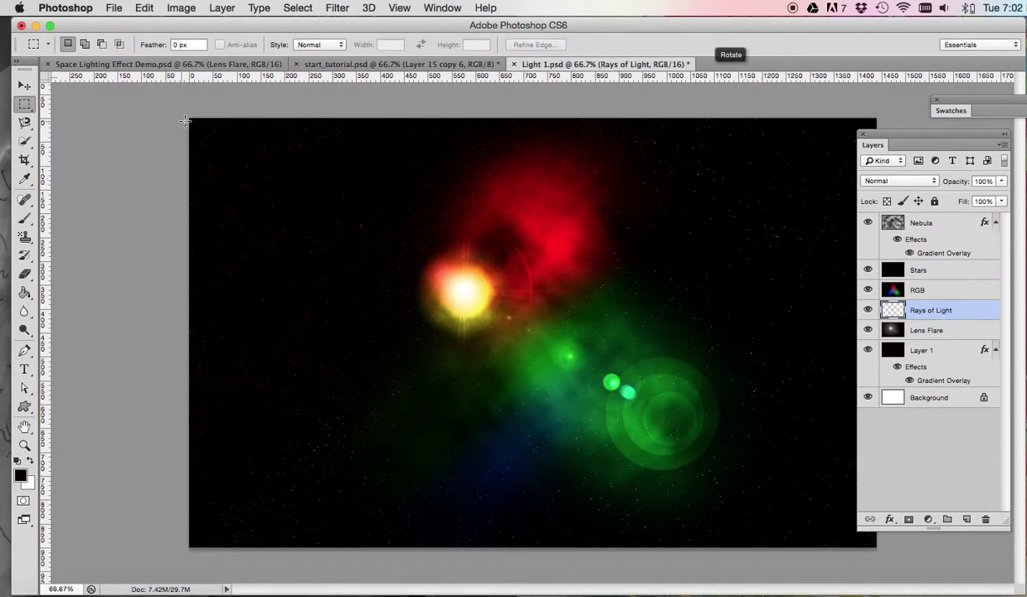
pyautogui.moveTo(190, 118); pyautogui.dragTo(904, 332)
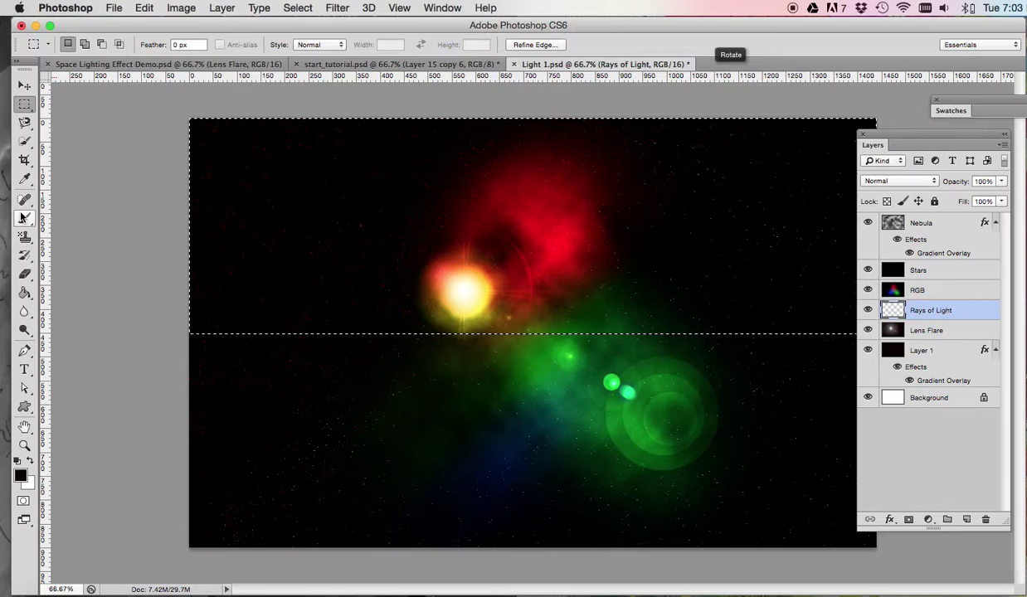
pyautogui.press('b')
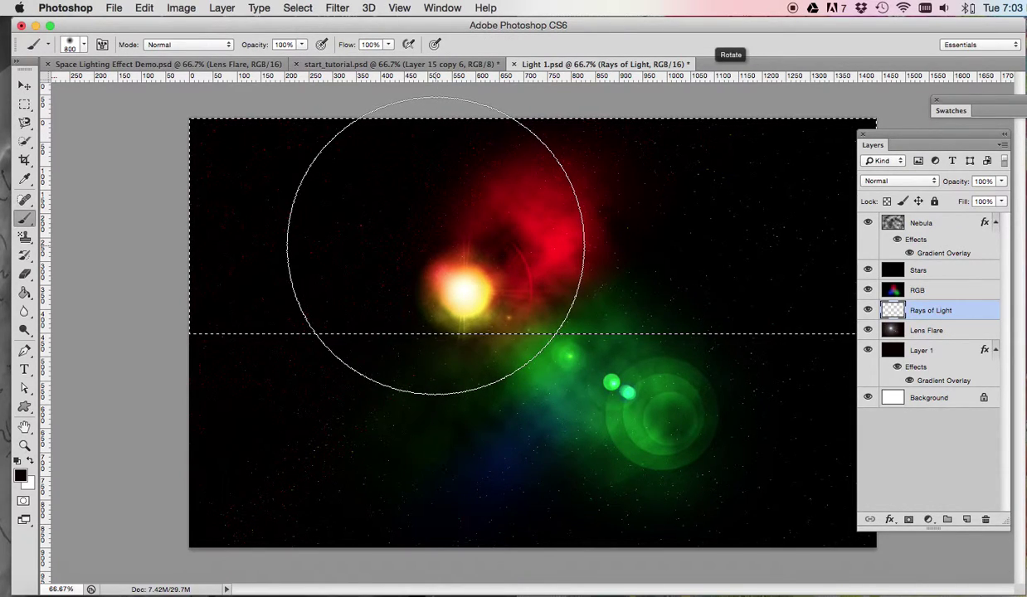
# Set the brush size to 800 px
pyautogui.click(69, 43)
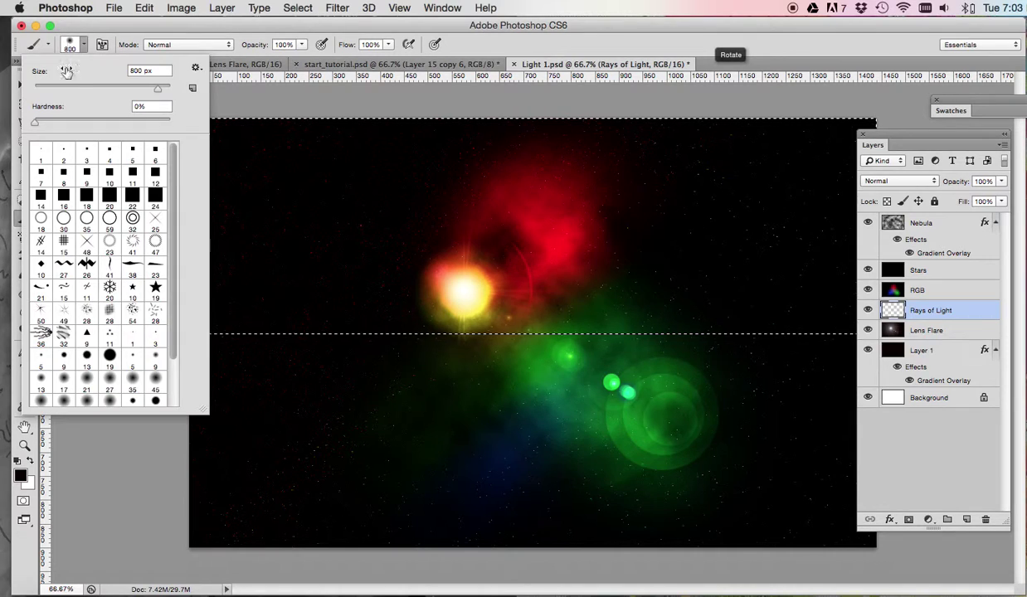
pyautogui.moveTo(129, 69); pyautogui.dragTo(165, 71)
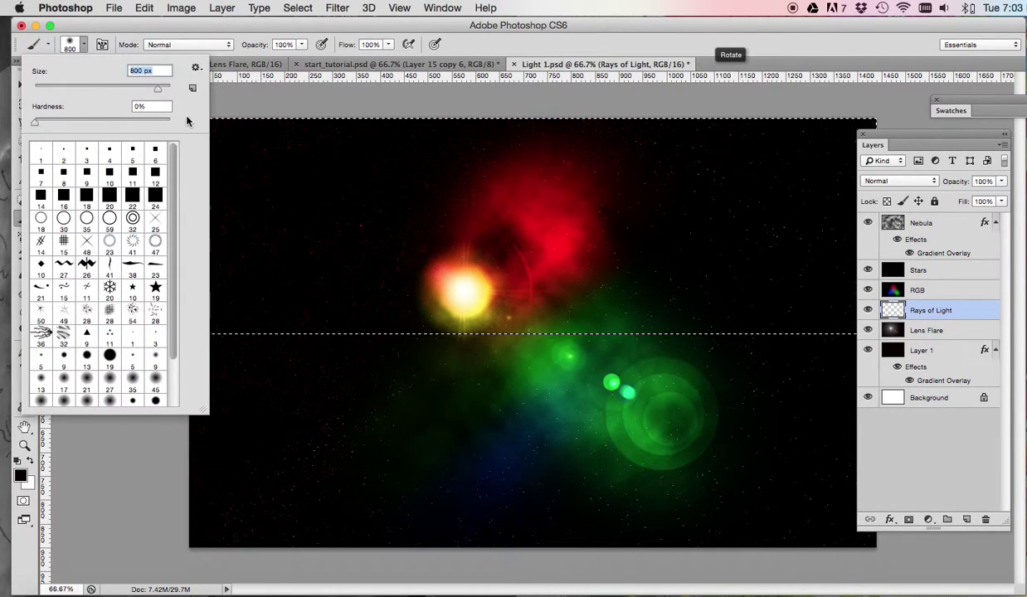
pyautogui.write('800')
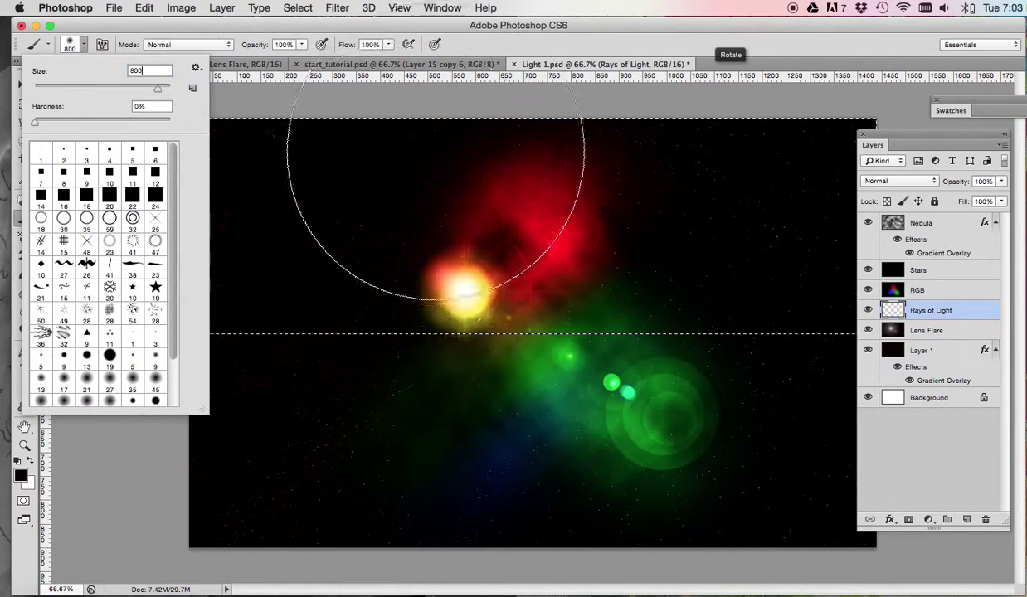
pyautogui.press('Return')
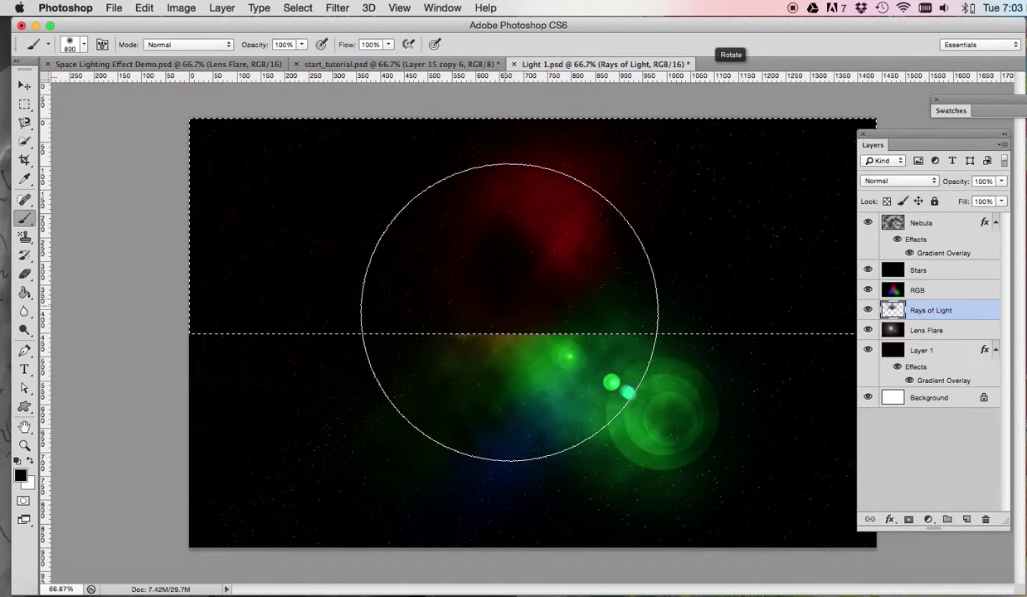
# Paint a soft white glow around the sun inside the top-half selection
pyautogui.click(461, 292)
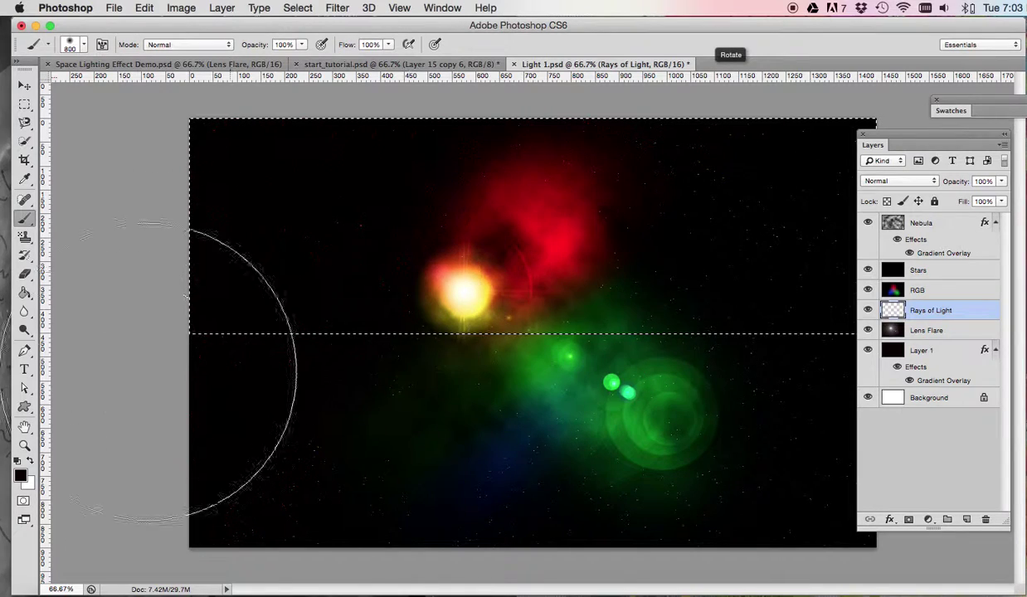
pyautogui.click(32, 464)
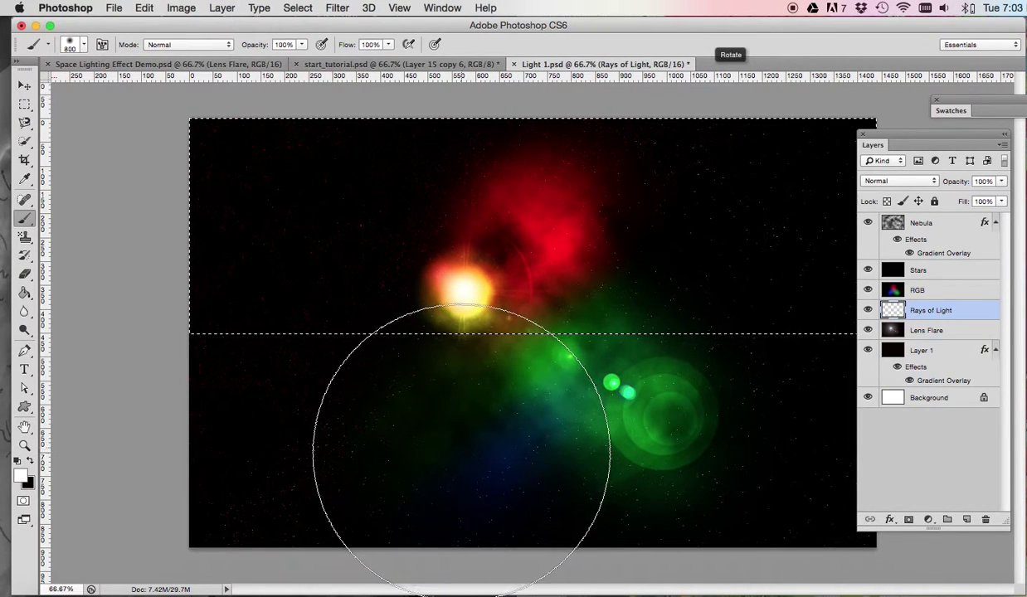
pyautogui.click(463, 437)
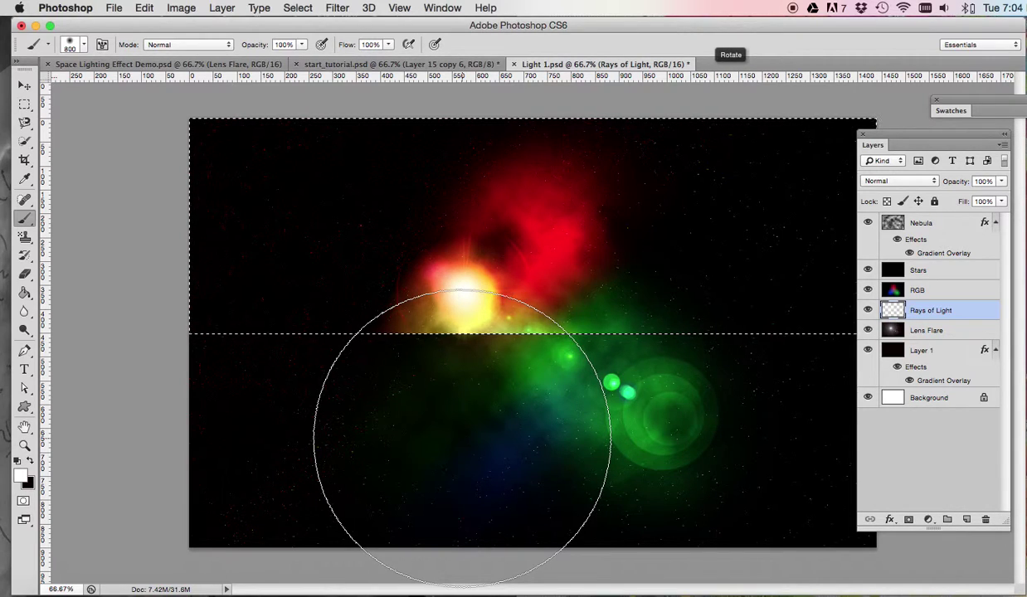
pyautogui.click(463, 437)
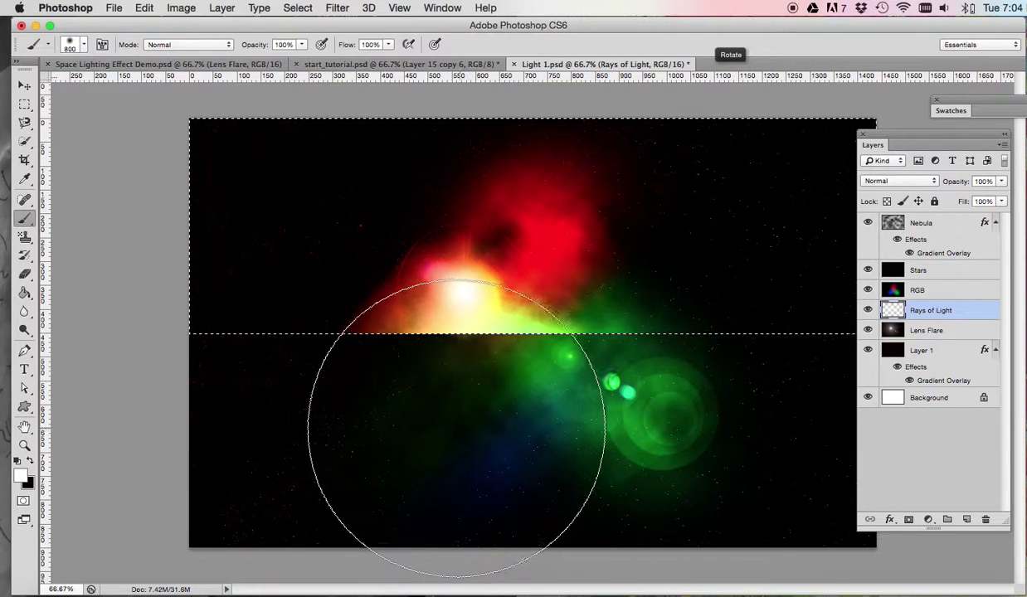
# Hide Layer 1, Lens Flare, Stars, RGB, Nebula and Background to view the rays alone
pyautogui.click(868, 352)
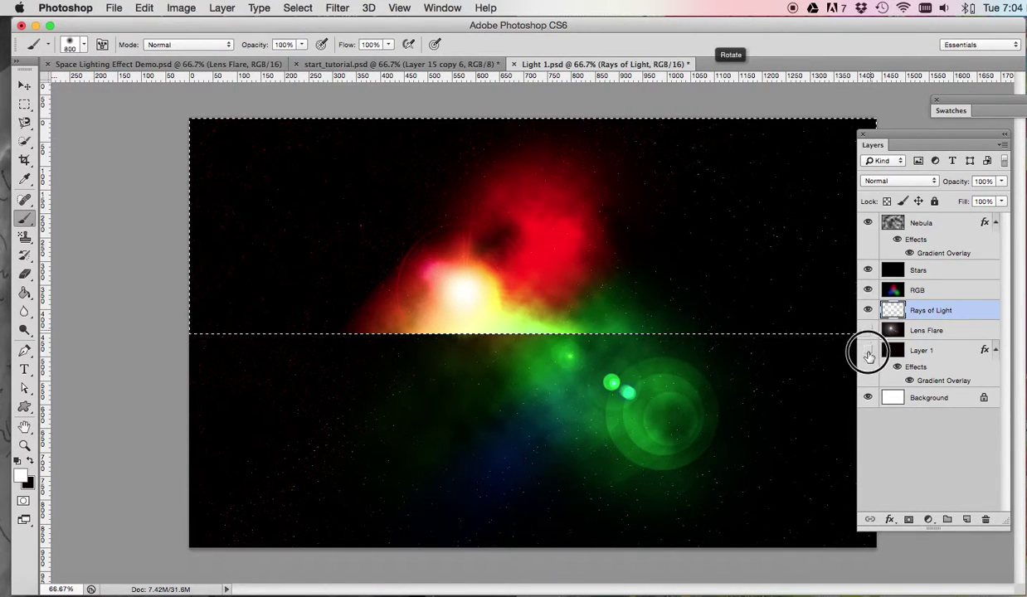
pyautogui.moveTo(868, 355); pyautogui.dragTo(868, 311)
pyautogui.click(868, 271)
pyautogui.click(867, 292)
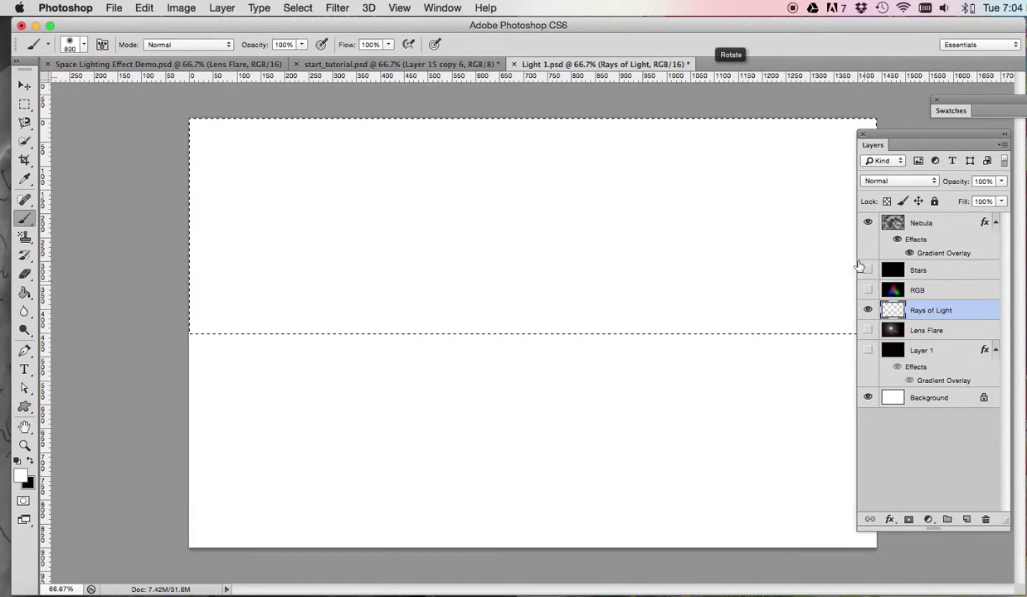
pyautogui.click(868, 223)
pyautogui.click(867, 398)
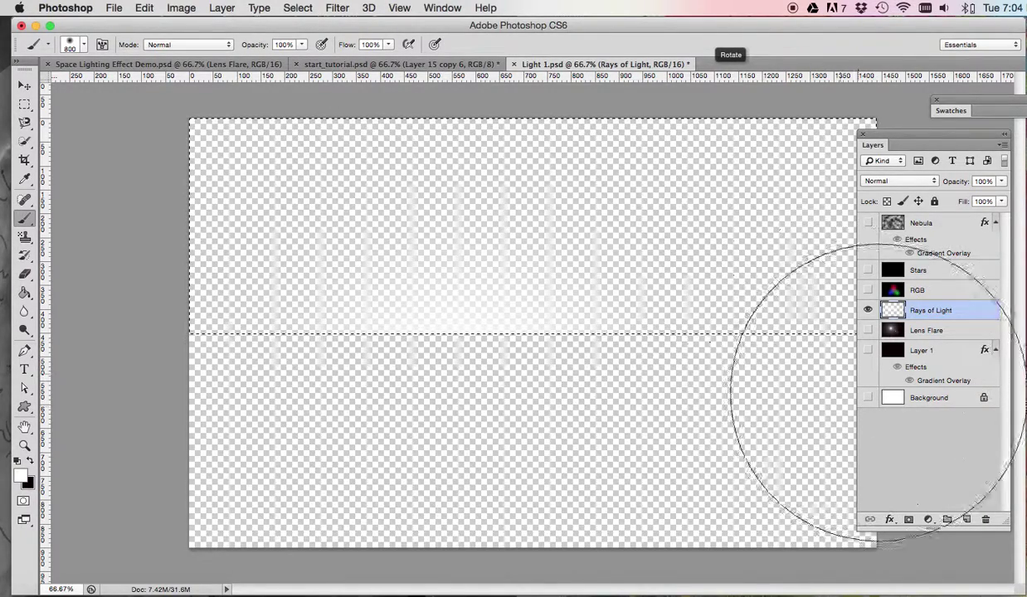
# Show all the hidden layers again and clear the top-half selection
pyautogui.click(868, 398)
pyautogui.click(867, 350)
pyautogui.click(868, 330)
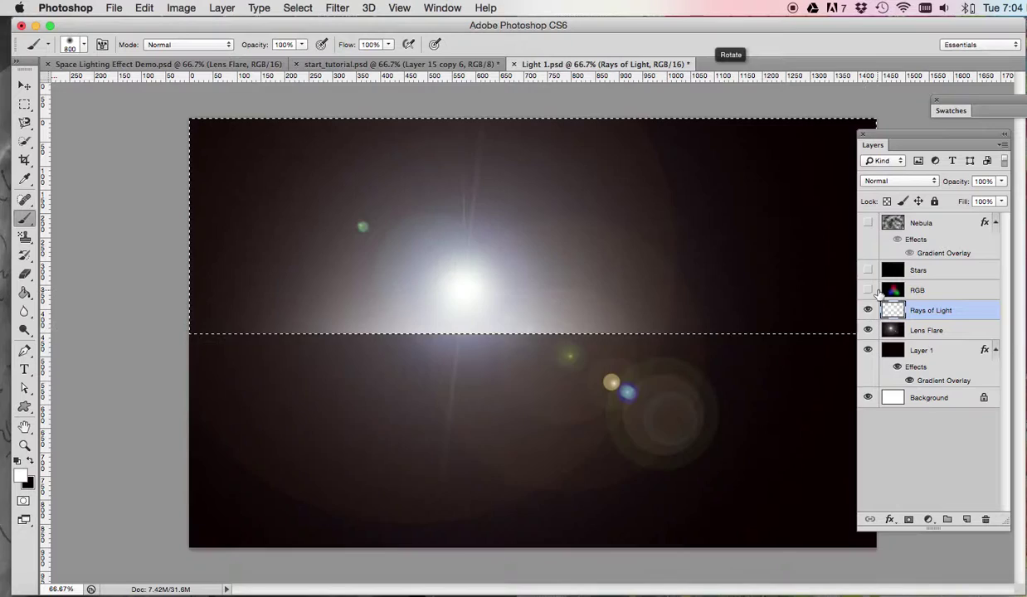
pyautogui.click(867, 289)
pyautogui.click(868, 270)
pyautogui.click(867, 222)
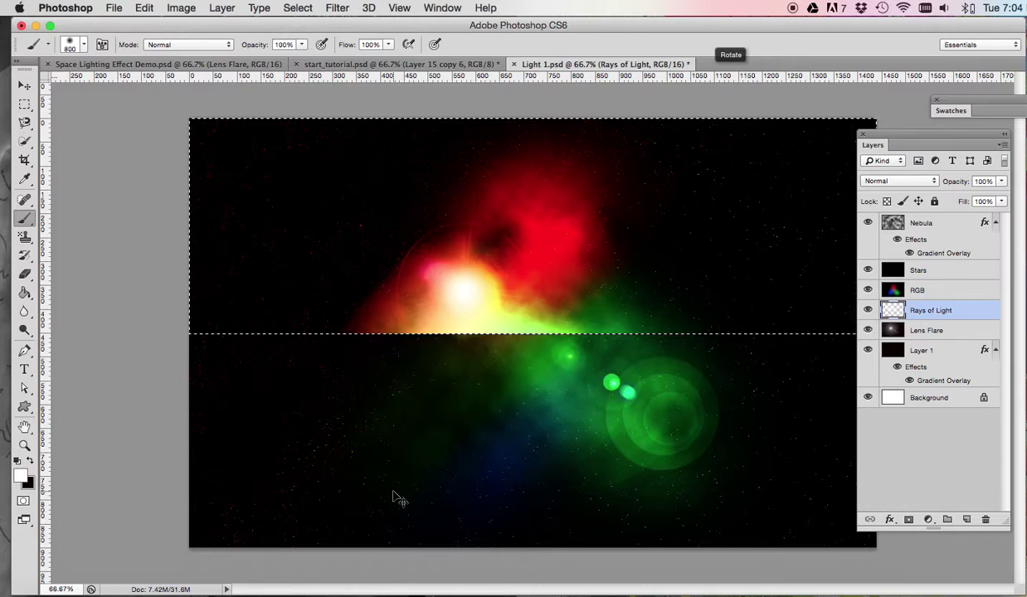
pyautogui.press('super+d')
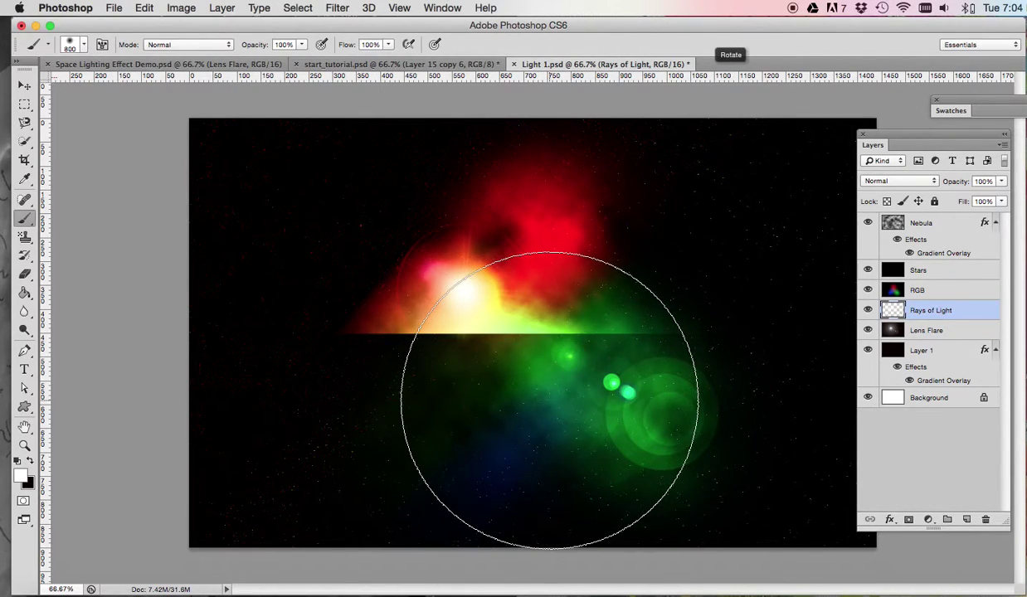
# Dab a little extra soft light over the lower nebula
pyautogui.click(549, 399)
pyautogui.click(550, 400)
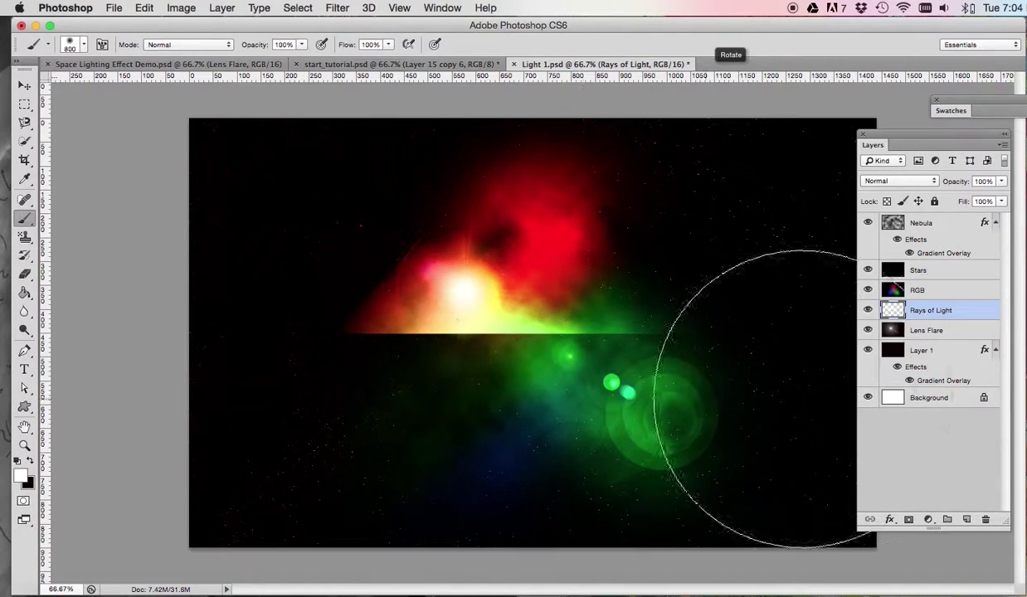
pyautogui.click(29, 87)
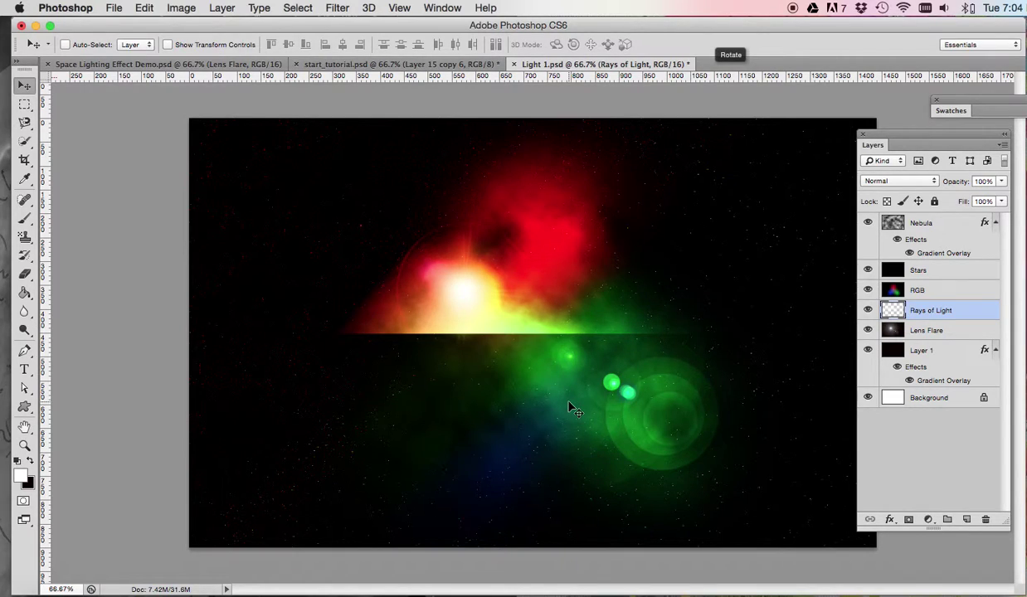
# Transform Rays of Light: narrow to about 89%, rotate about 38°, move down-right, and stretch it
pyautogui.press('super+t')
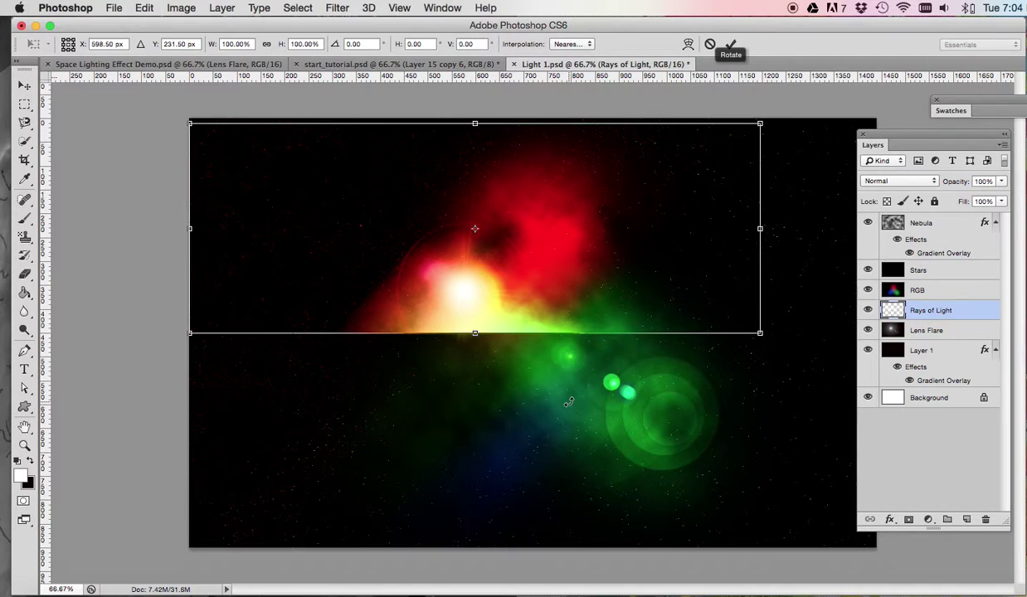
pyautogui.moveTo(758, 337); pyautogui.dragTo(573, 469)
pyautogui.moveTo(394, 290); pyautogui.dragTo(491, 320)
pyautogui.moveTo(490, 319); pyautogui.dragTo(489, 316)
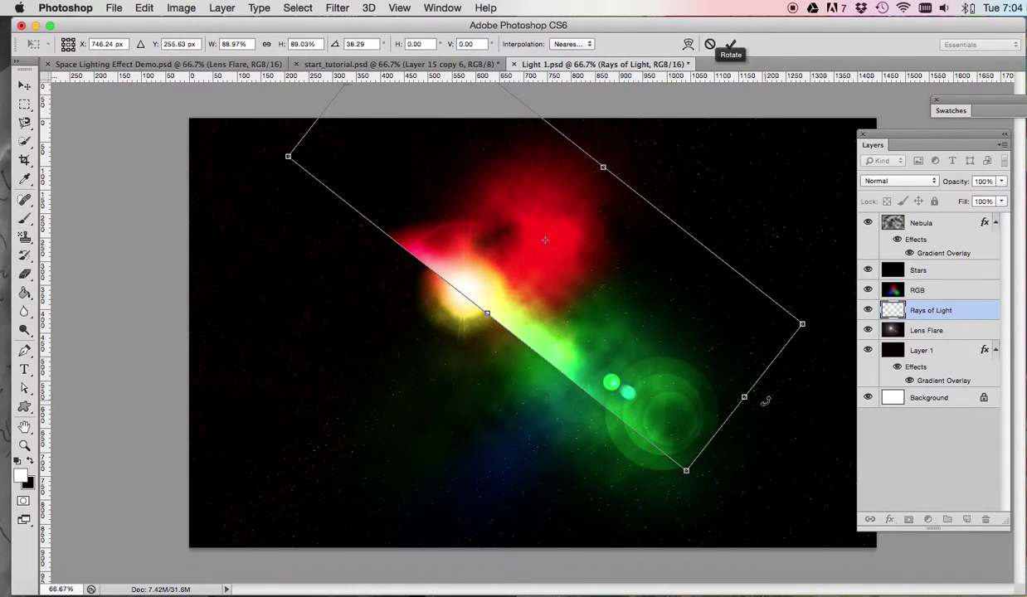
pyautogui.moveTo(744, 397); pyautogui.dragTo(817, 448)
pyautogui.press('Return')
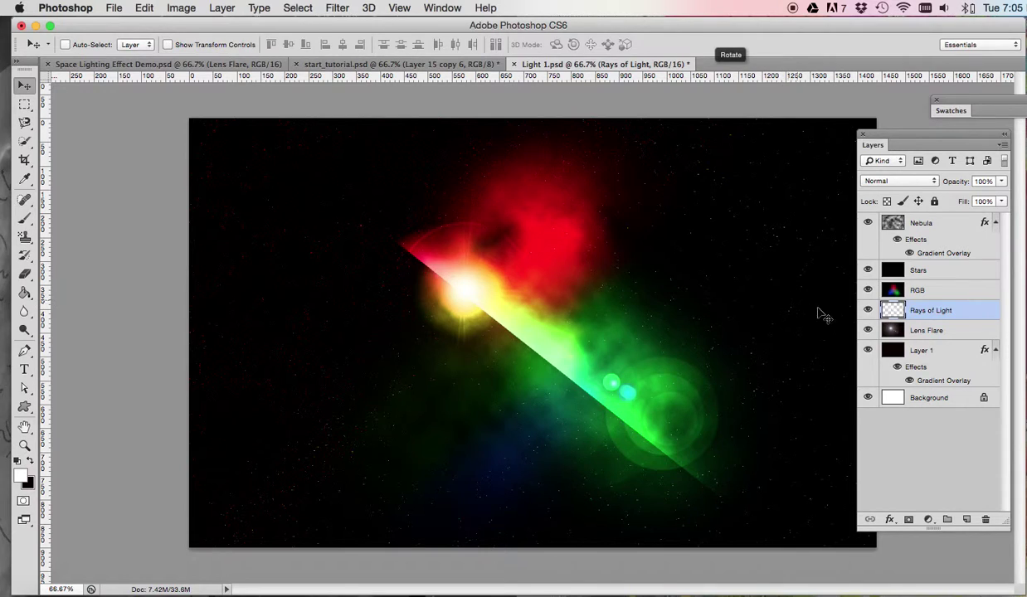
# Duplicate Rays of Light and transform the copy to about 39% size, rotated -27.6°
pyautogui.moveTo(888, 310); pyautogui.dragTo(967, 518)
pyautogui.moveTo(523, 315); pyautogui.dragTo(458, 255)
pyautogui.press('super+t')
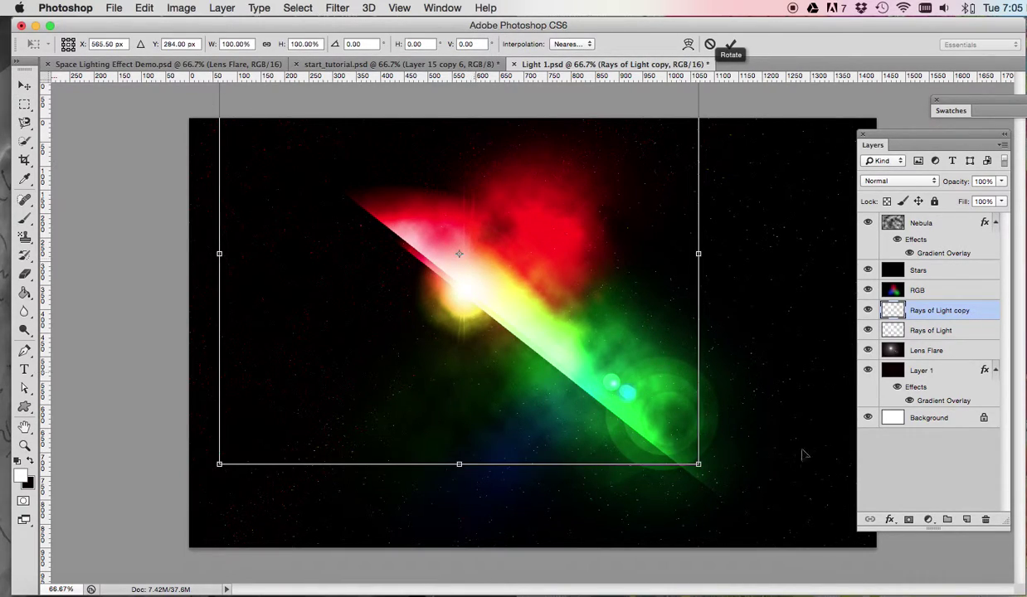
pyautogui.moveTo(702, 469); pyautogui.dragTo(470, 187)
pyautogui.moveTo(336, 148); pyautogui.dragTo(448, 287)
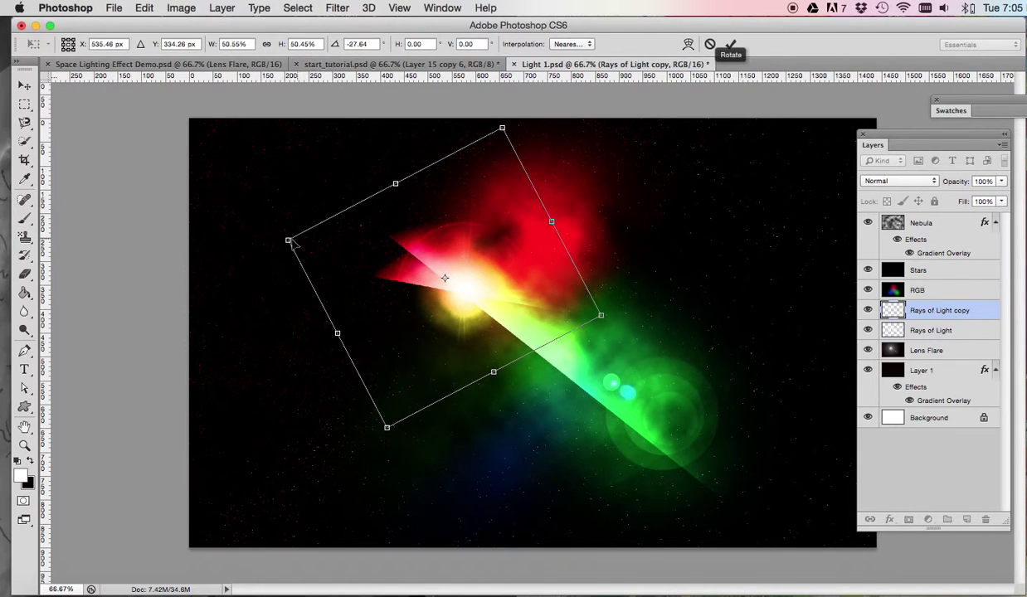
pyautogui.moveTo(288, 240); pyautogui.dragTo(420, 282)
pyautogui.doubleClick(339, 359)
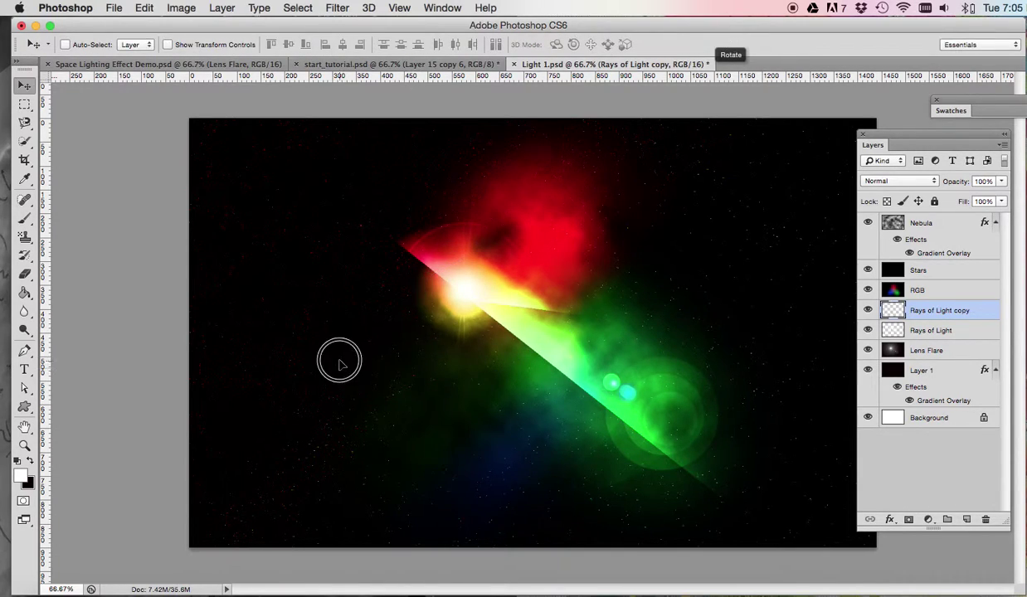
# Nudge the copy toward the bright core, hide both ray layers, and save Light 1.psd
pyautogui.moveTo(503, 281); pyautogui.dragTo(486, 293)
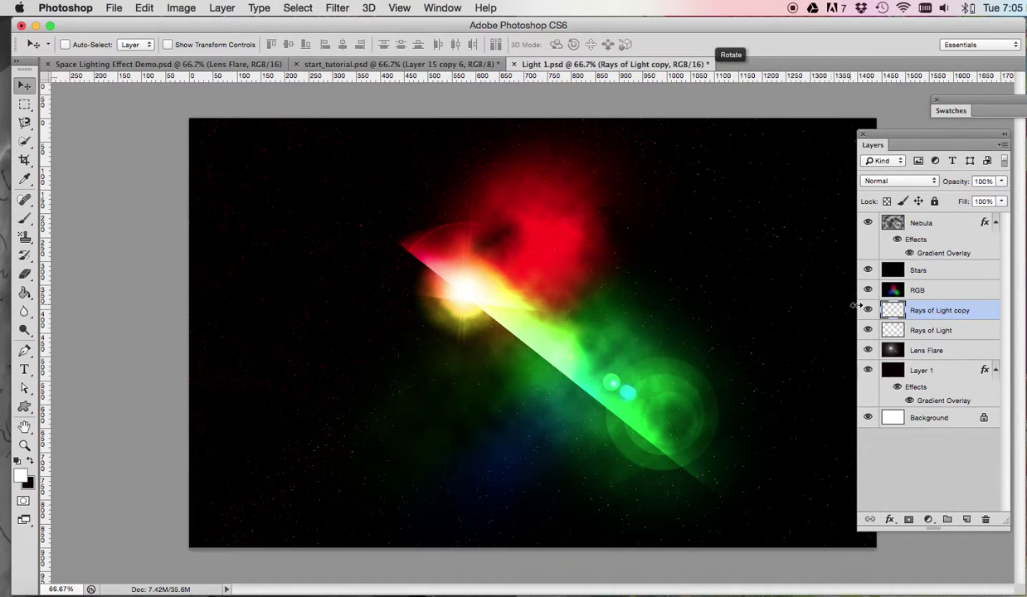
pyautogui.moveTo(867, 310); pyautogui.dragTo(867, 331)
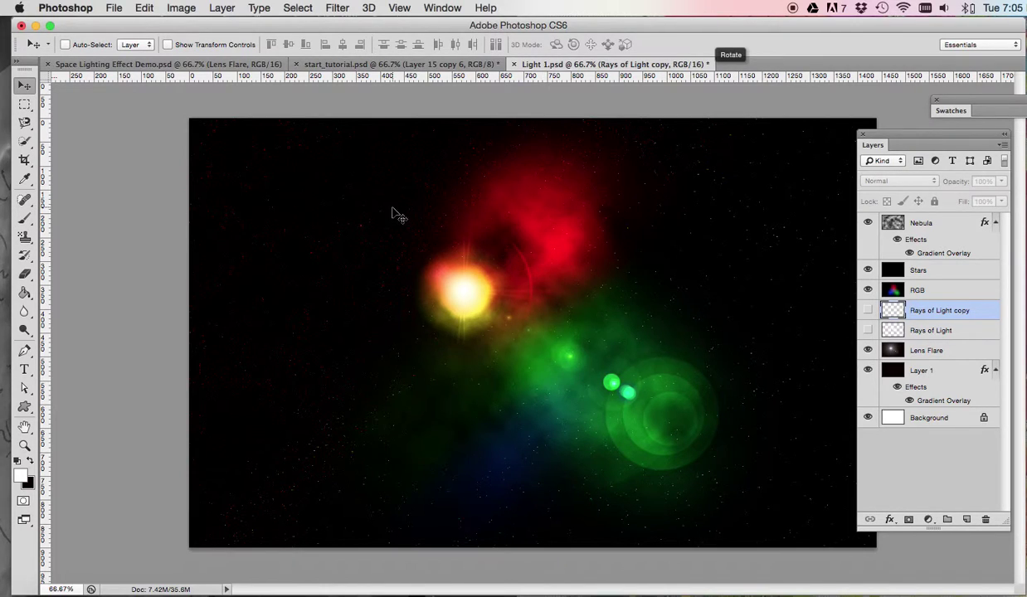
pyautogui.press('super+s')
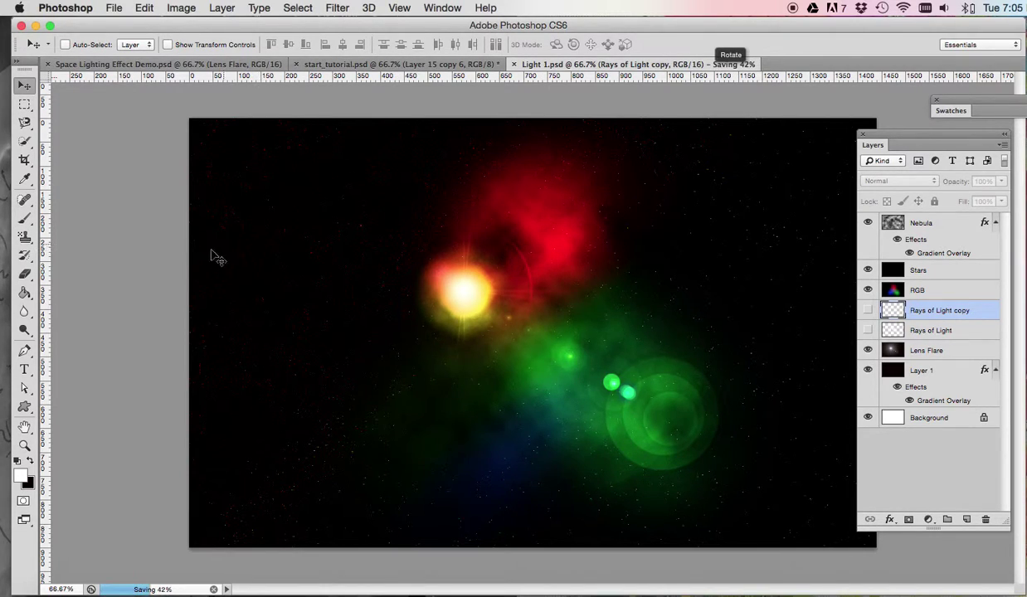